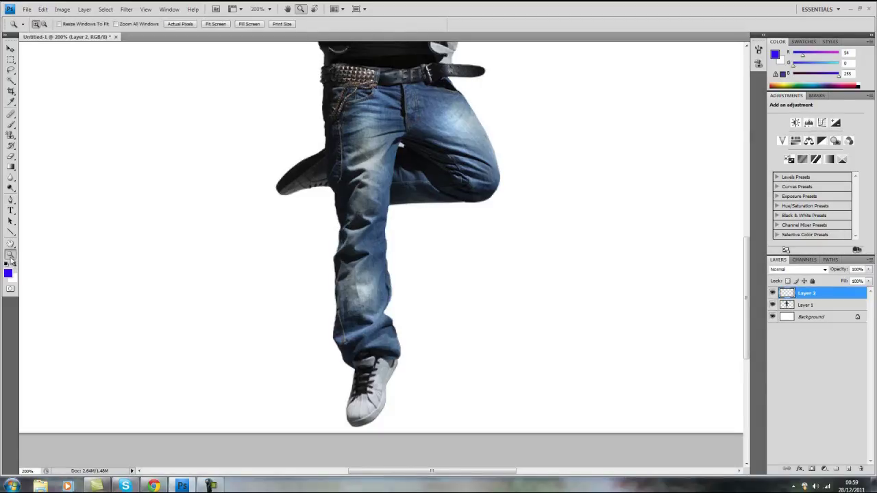
# - Zoom out to check the whole figure, select empty Layer 2, then zoom in on the lower leg
pyautogui.click(44, 24)
pyautogui.click(315, 193)
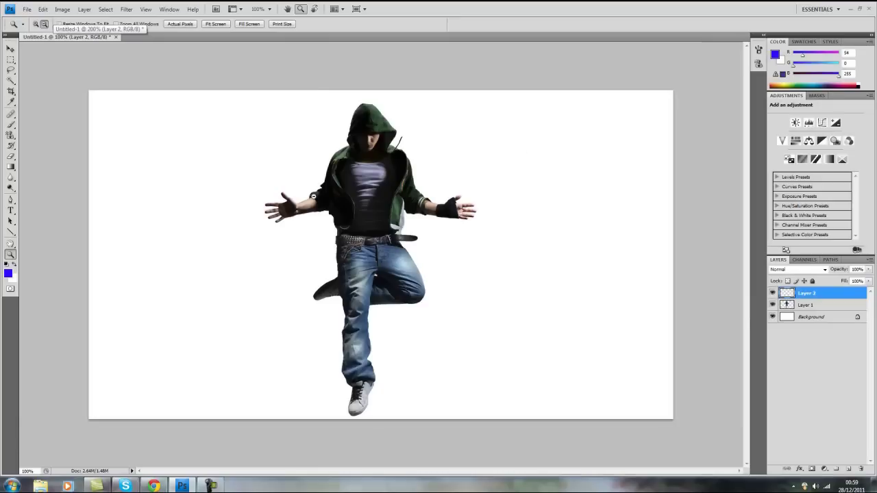
pyautogui.click(813, 310)
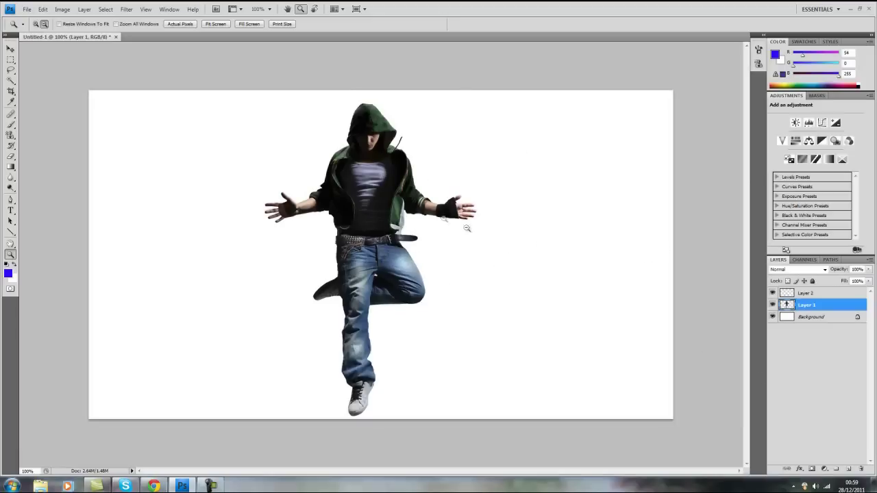
pyautogui.click(803, 295)
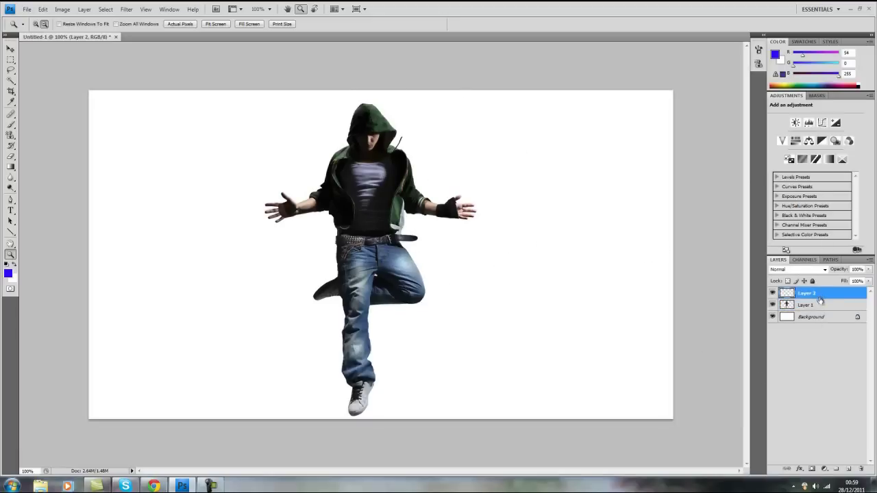
pyautogui.click(10, 199)
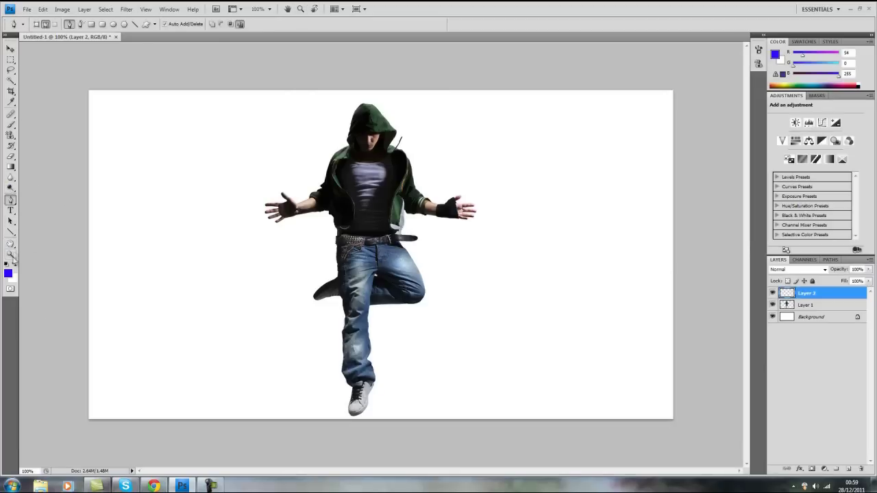
pyautogui.click(11, 255)
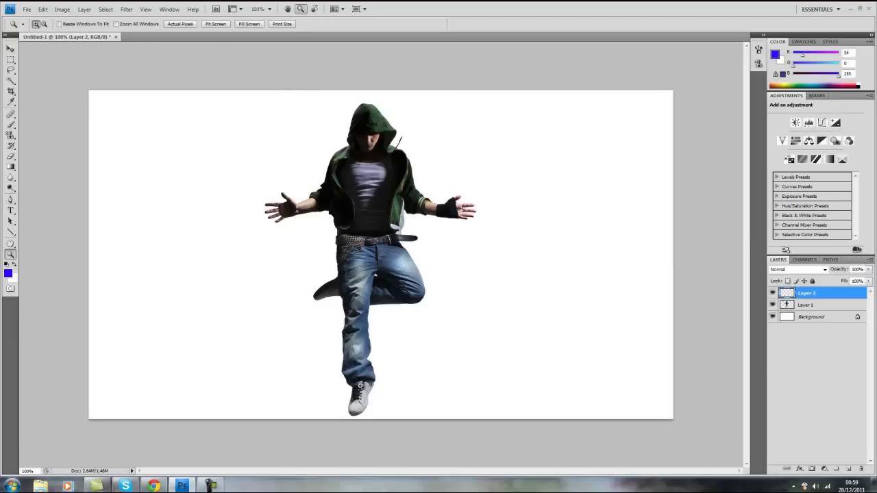
pyautogui.click(359, 386)
pyautogui.click(356, 363)
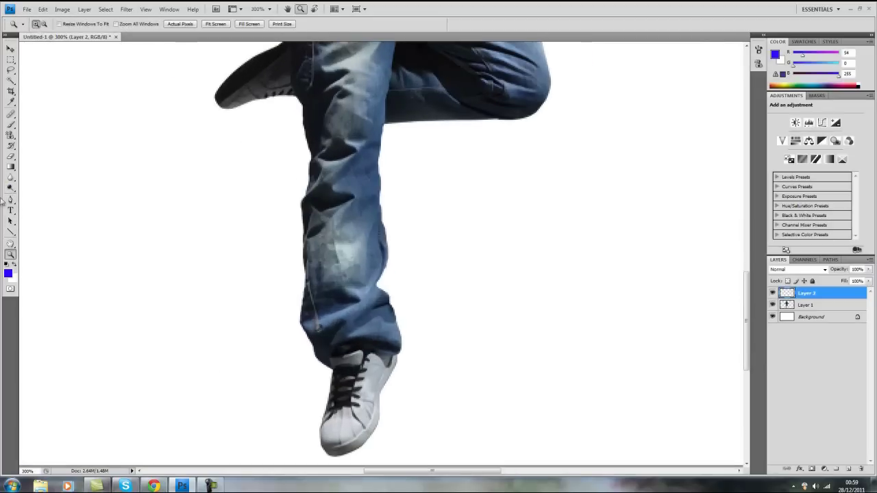
# - Draw a spiral pen path coiling around the lower leg and bring up Stroke Path
pyautogui.click(11, 199)
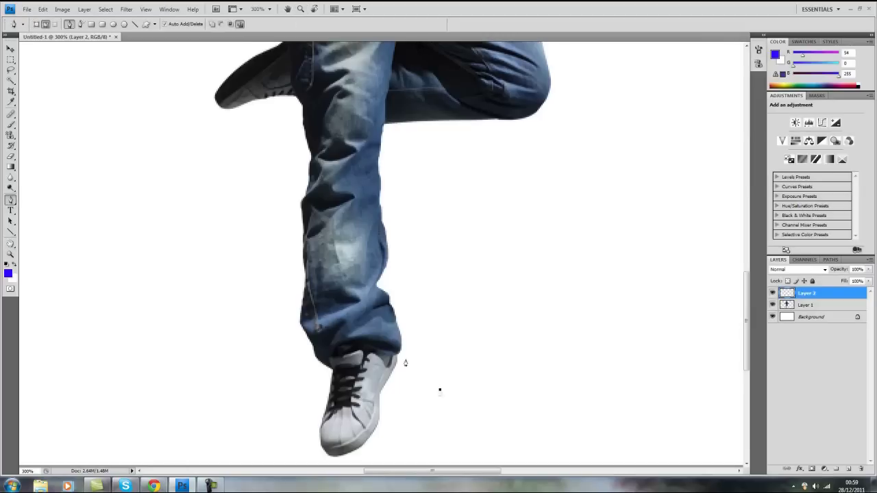
pyautogui.moveTo(338, 288); pyautogui.dragTo(602, 270)
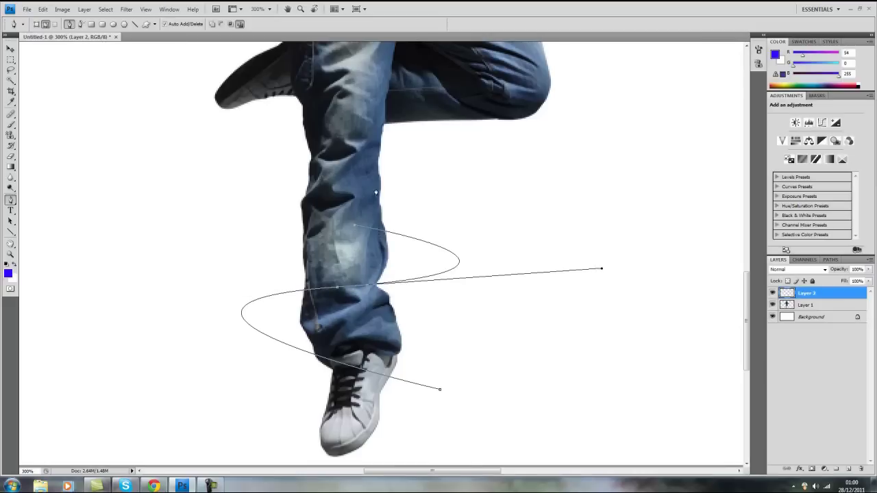
pyautogui.moveTo(368, 143); pyautogui.dragTo(662, 129)
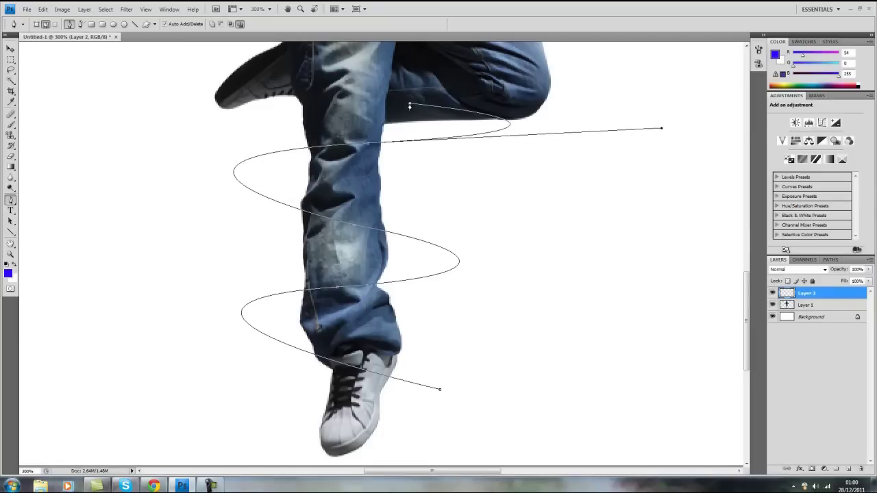
pyautogui.scroll(5, 274, 158)
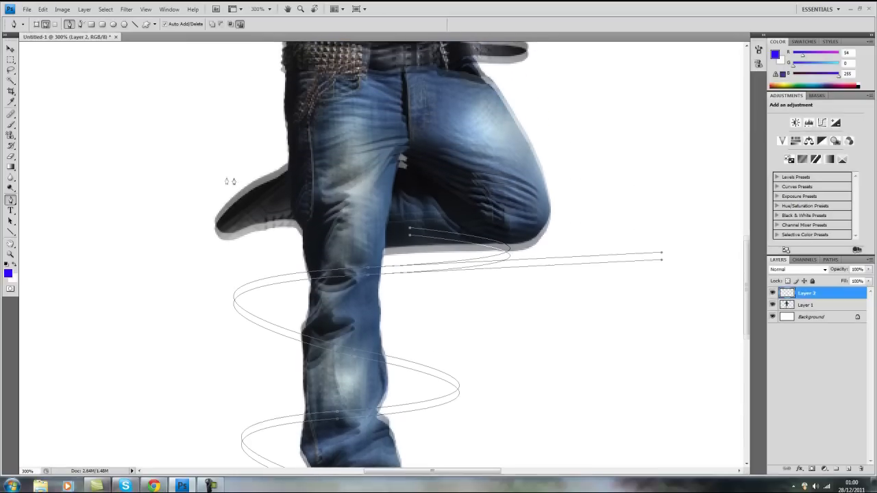
pyautogui.moveTo(206, 145); pyautogui.dragTo(173, 40)
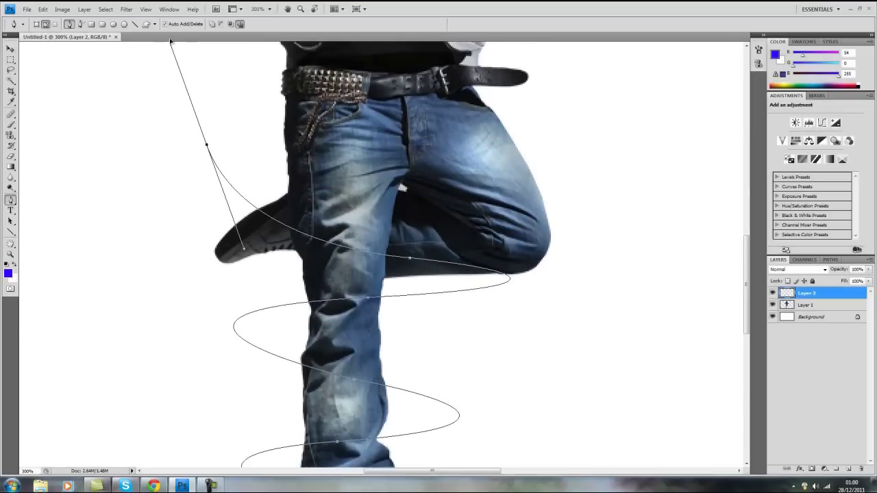
pyautogui.rightClick(248, 307)
pyautogui.click(279, 368)
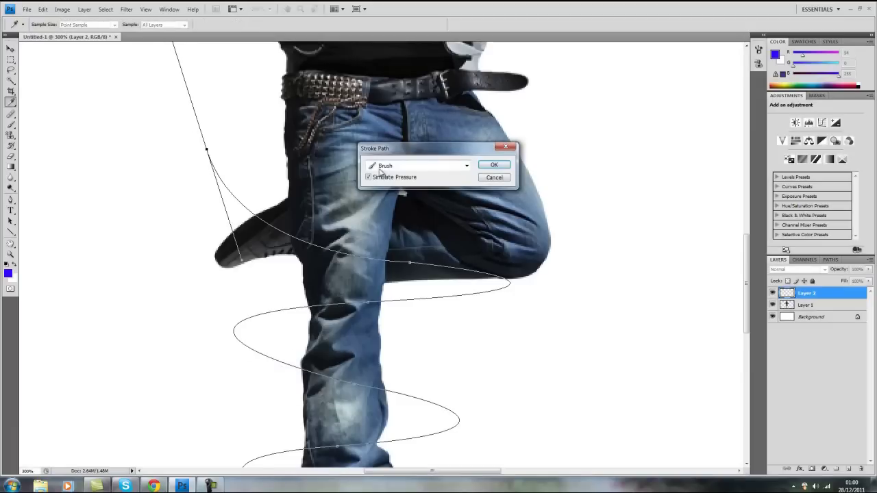
# - Cancel Stroke Path and set the brush to a 3 px tip at 100% hardness
pyautogui.click(488, 178)
pyautogui.click(11, 124)
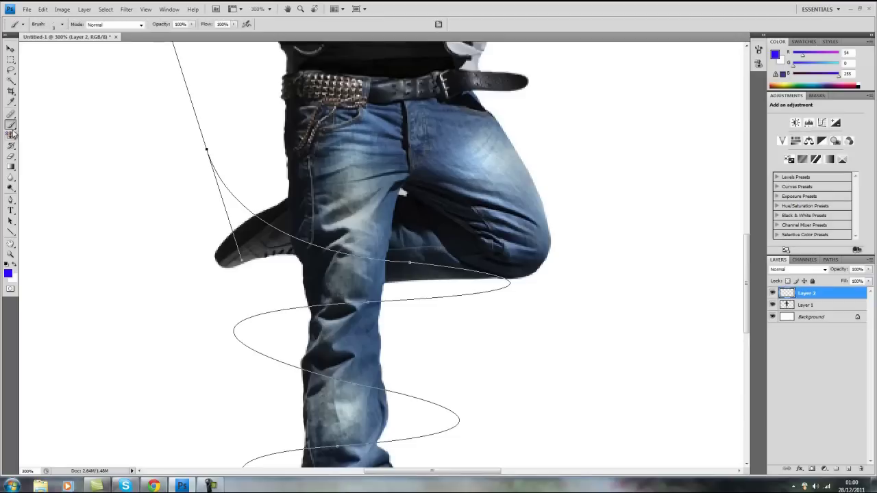
pyautogui.click(62, 24)
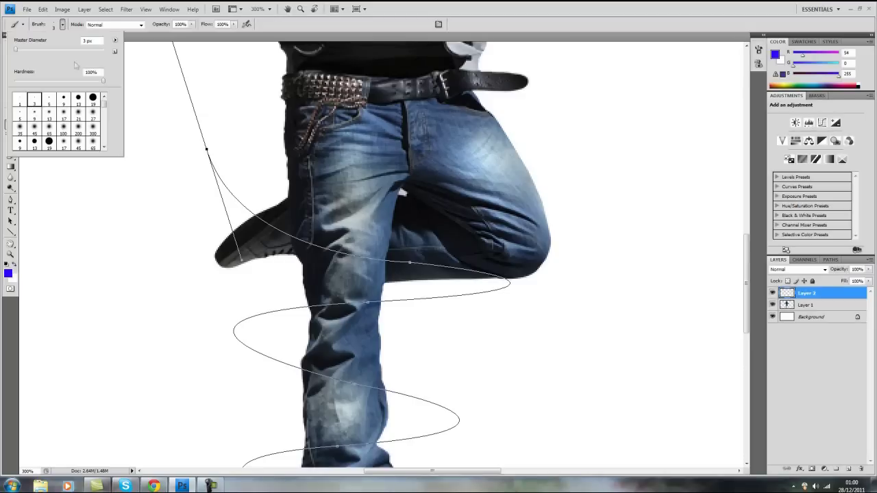
pyautogui.press('Return')
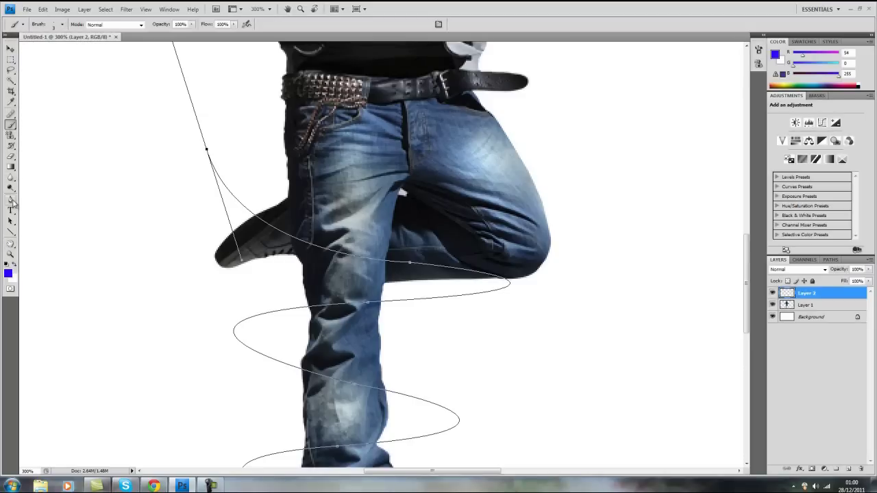
pyautogui.click(11, 201)
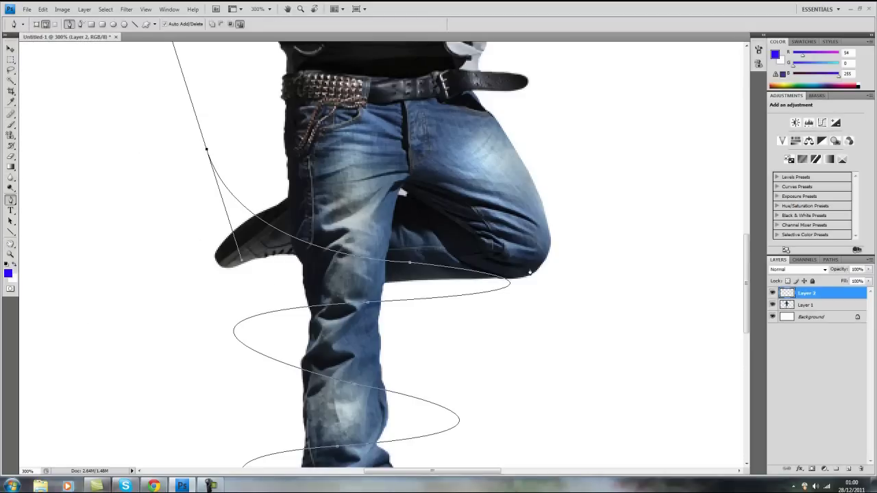
# - Stroke the spiral path with the Brush using Simulate Pressure, then delete the path
pyautogui.rightClick(413, 320)
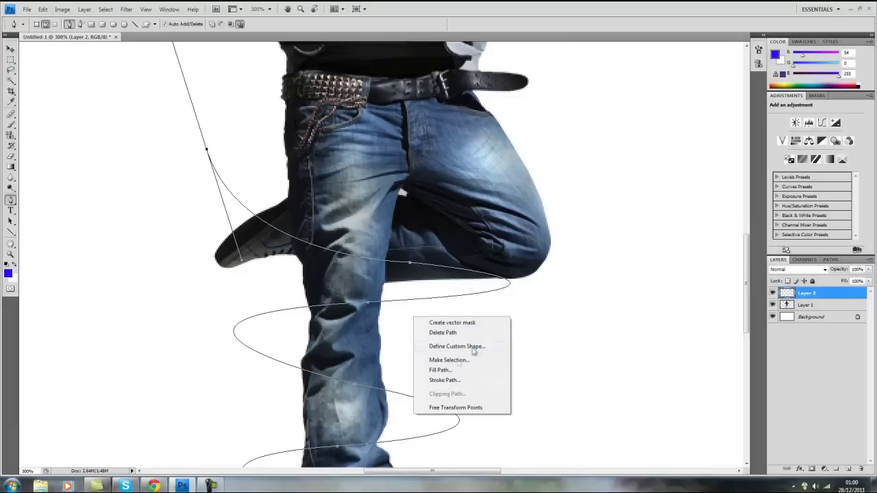
pyautogui.click(444, 380)
pyautogui.click(491, 167)
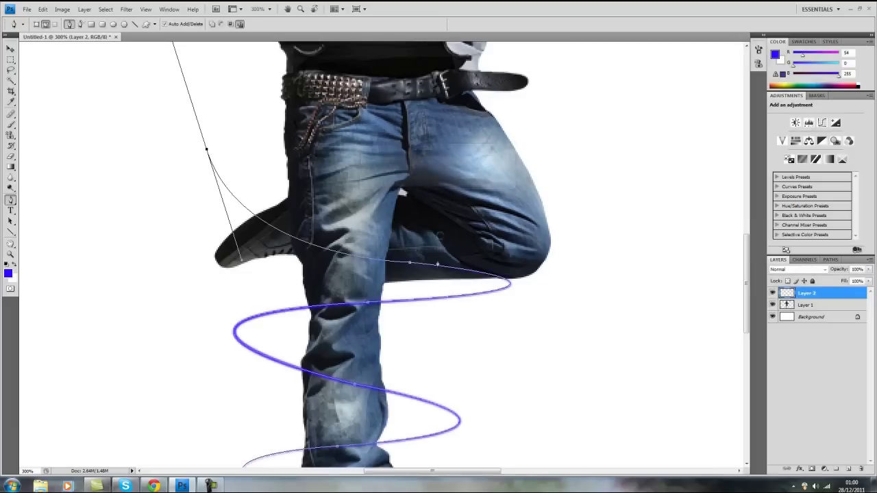
pyautogui.rightClick(476, 318)
pyautogui.click(491, 335)
# - Scroll around and zoom in closer on the lower leg to inspect the blue stroke
pyautogui.scroll(-10, 267, 274)
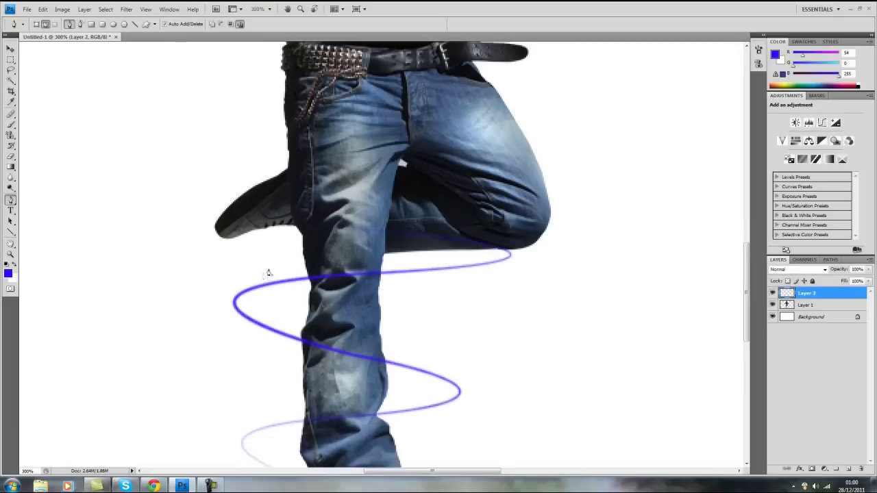
pyautogui.scroll(6, 498, 227)
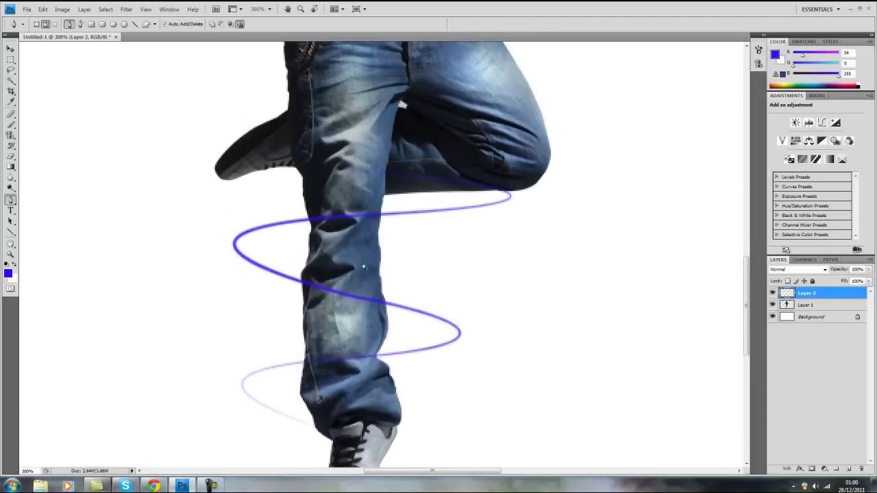
pyautogui.scroll(-2, 363, 267)
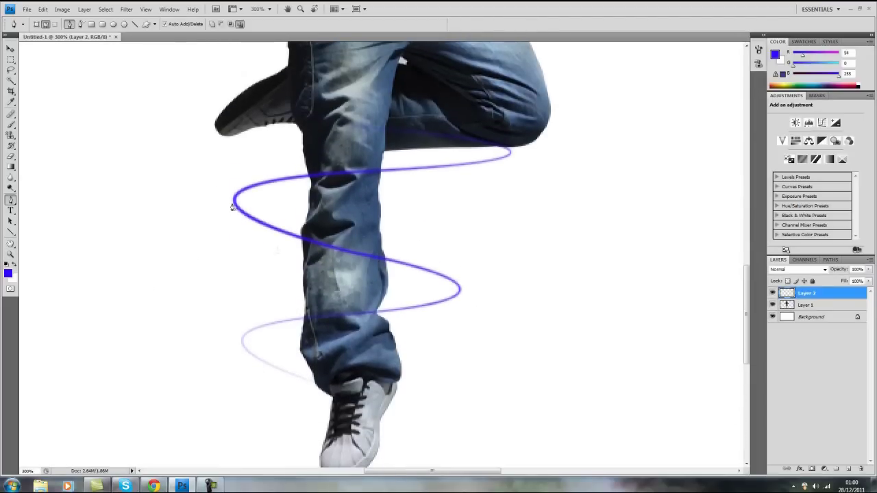
pyautogui.press('z')
pyautogui.click(322, 255)
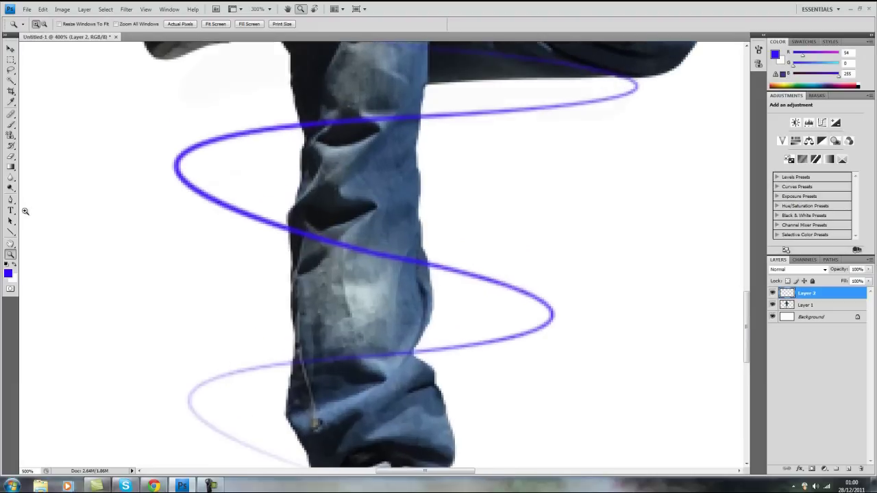
# - With a soft 17 px eraser, erase the blue streak where it passes behind the jeans
pyautogui.click(11, 156)
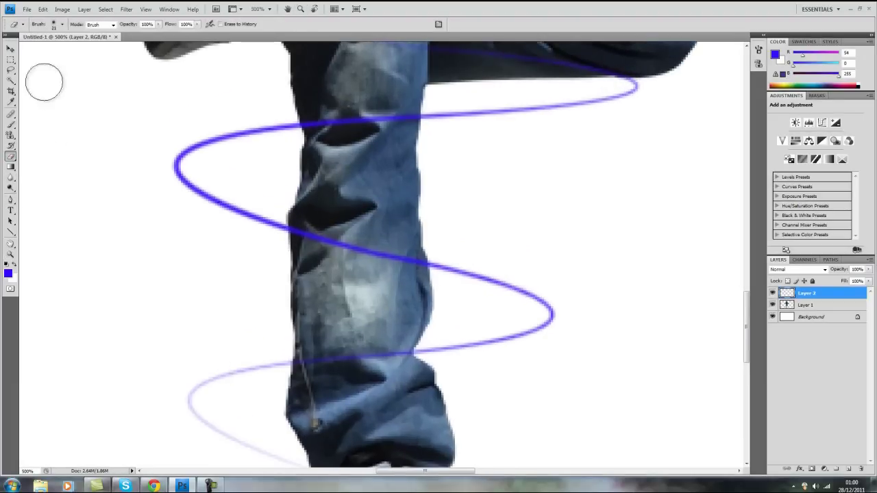
pyautogui.click(63, 25)
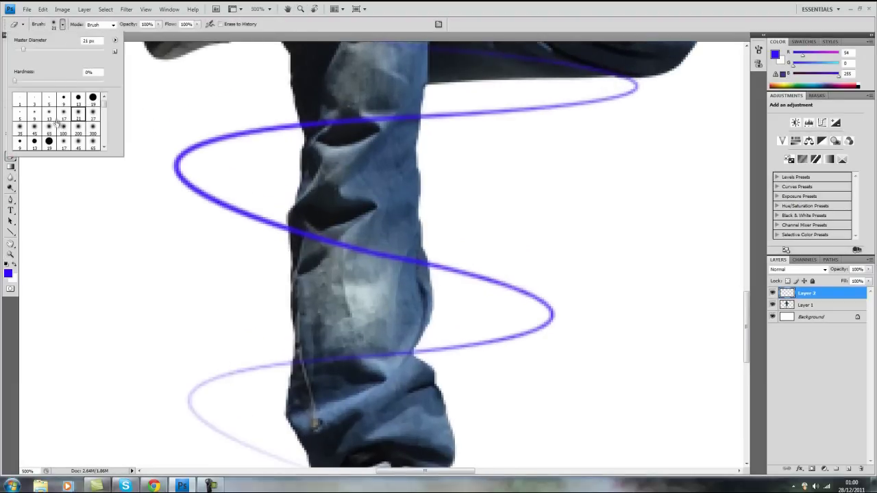
pyautogui.doubleClick(64, 115)
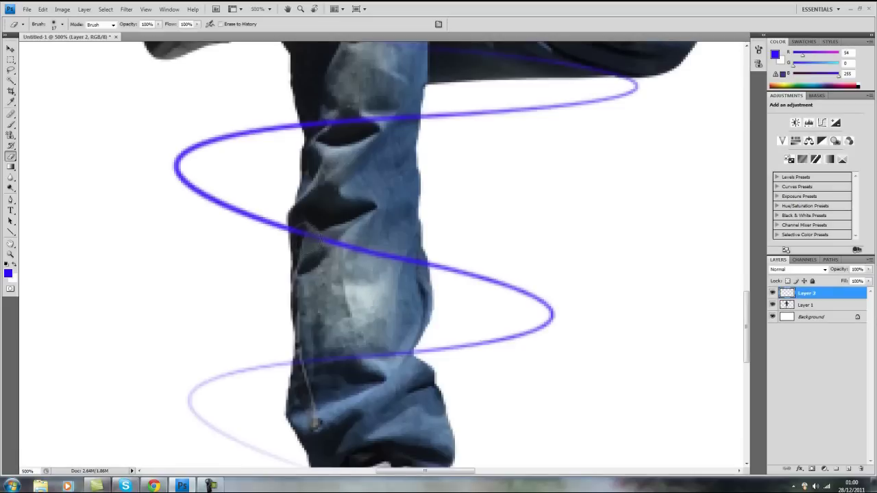
pyautogui.moveTo(351, 244); pyautogui.dragTo(405, 263)
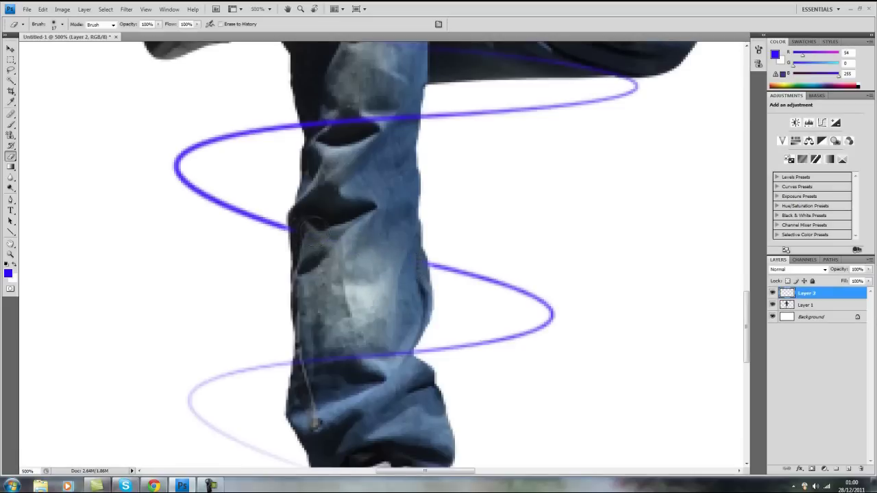
pyautogui.scroll(-3, 354, 312)
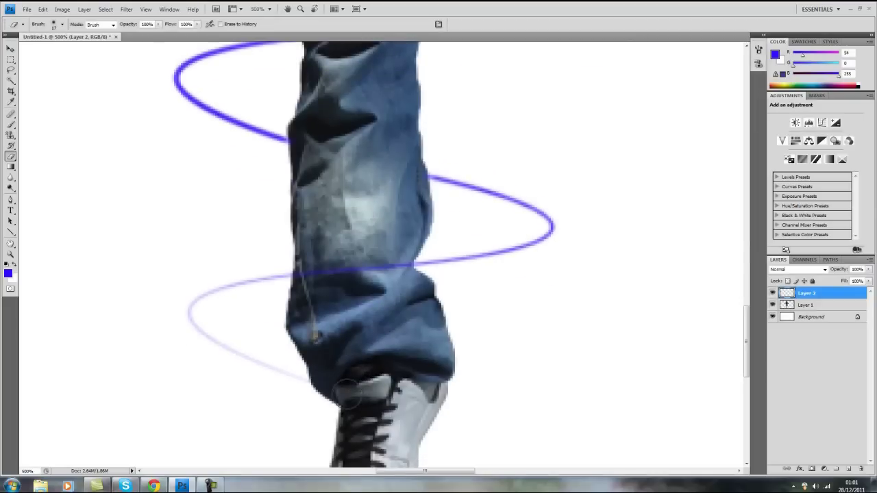
pyautogui.scroll(4, 340, 257)
pyautogui.scroll(3, 339, 257)
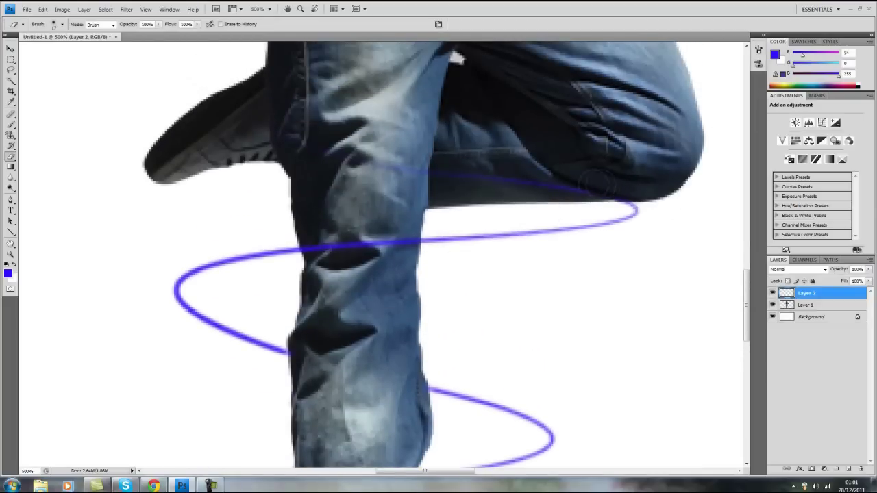
pyautogui.moveTo(389, 163); pyautogui.dragTo(514, 175)
pyautogui.click(10, 254)
pyautogui.click(44, 24)
pyautogui.click(382, 274)
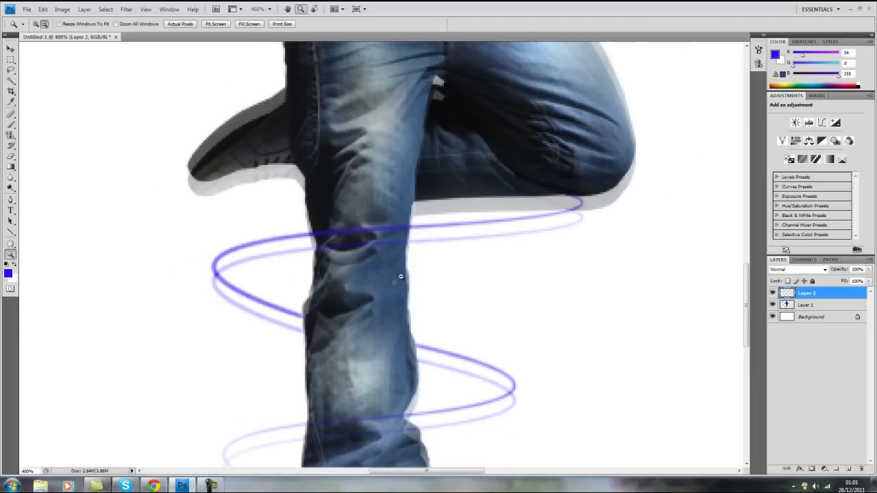
# - Give the Layer 2 streak a green preset Gradient Overlay plus an Outer Glow
pyautogui.click(429, 316)
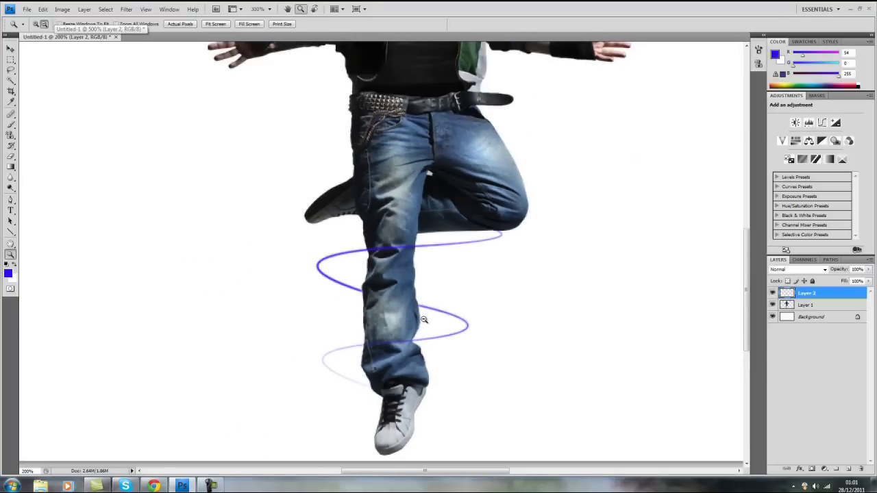
pyautogui.doubleClick(831, 294)
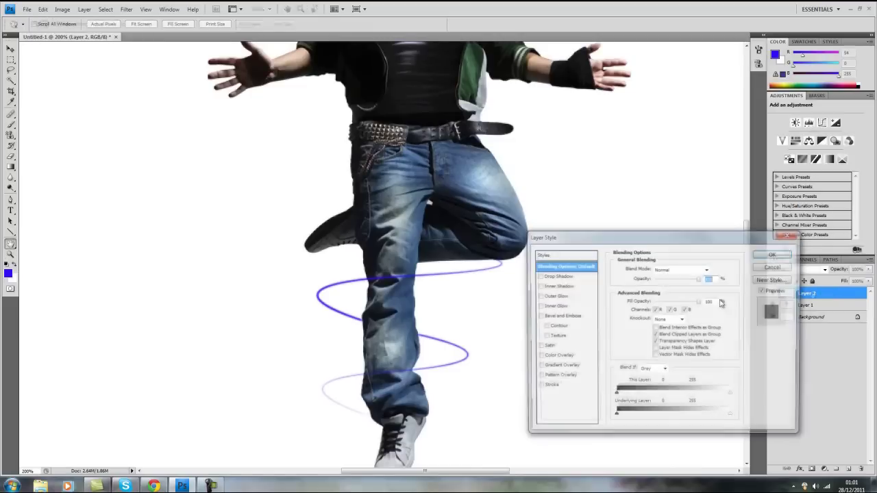
pyautogui.click(559, 366)
pyautogui.click(667, 294)
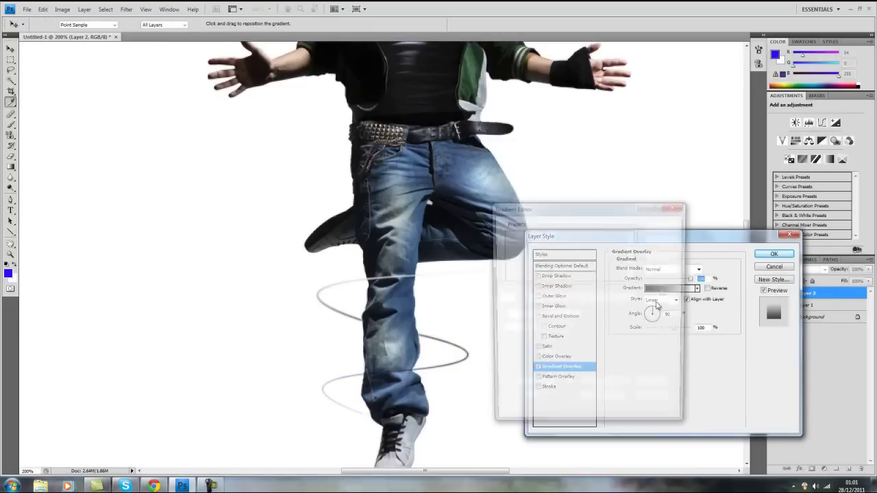
pyautogui.scroll(-2, 568, 257)
pyautogui.click(583, 264)
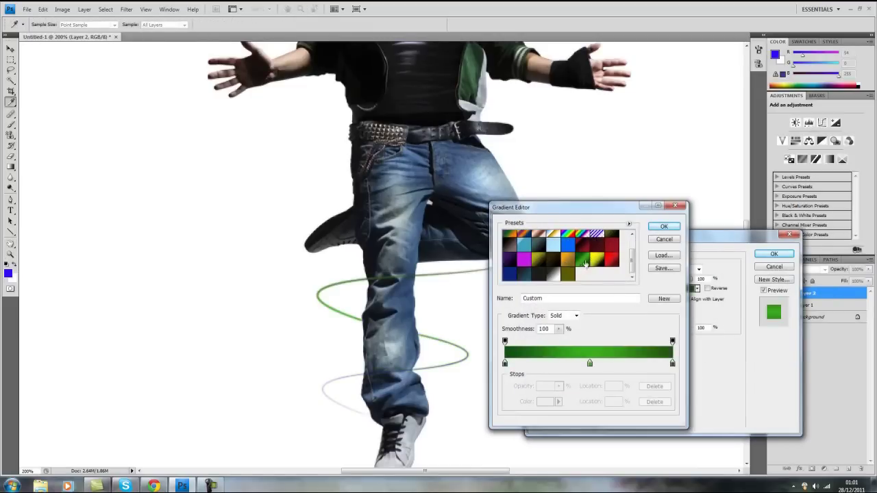
pyautogui.click(664, 227)
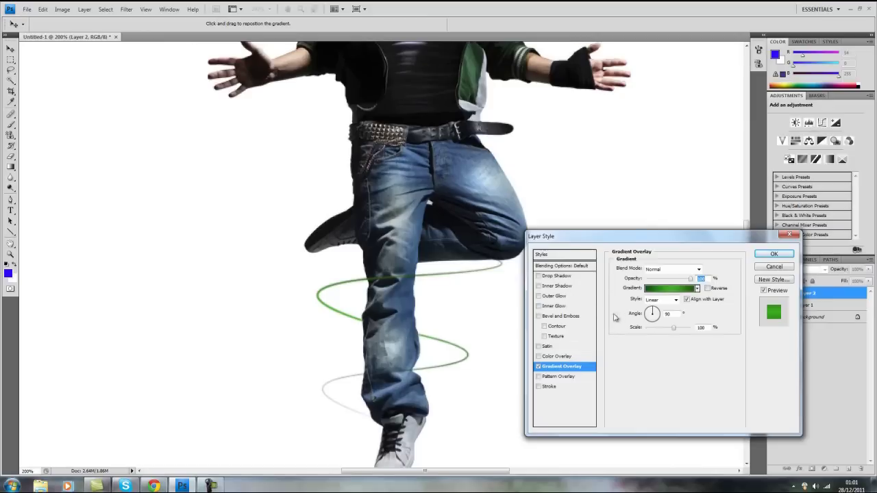
pyautogui.click(539, 296)
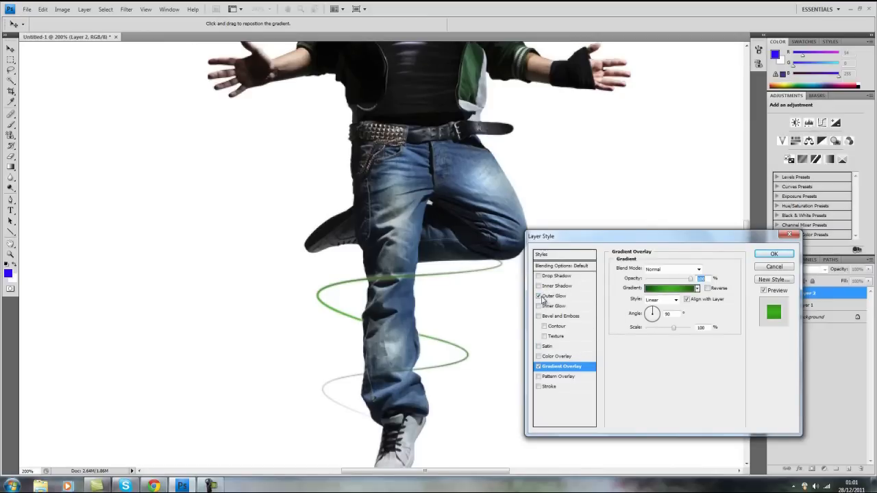
pyautogui.click(774, 254)
pyautogui.press('z')
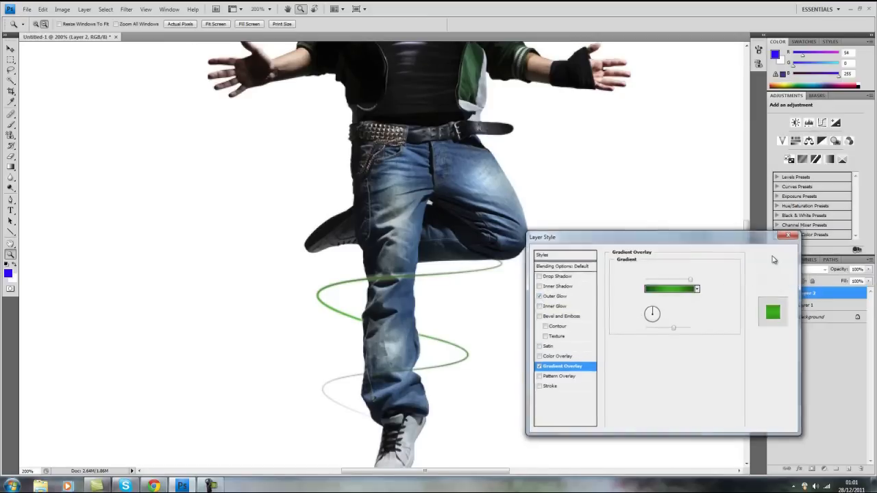
pyautogui.click(10, 177)
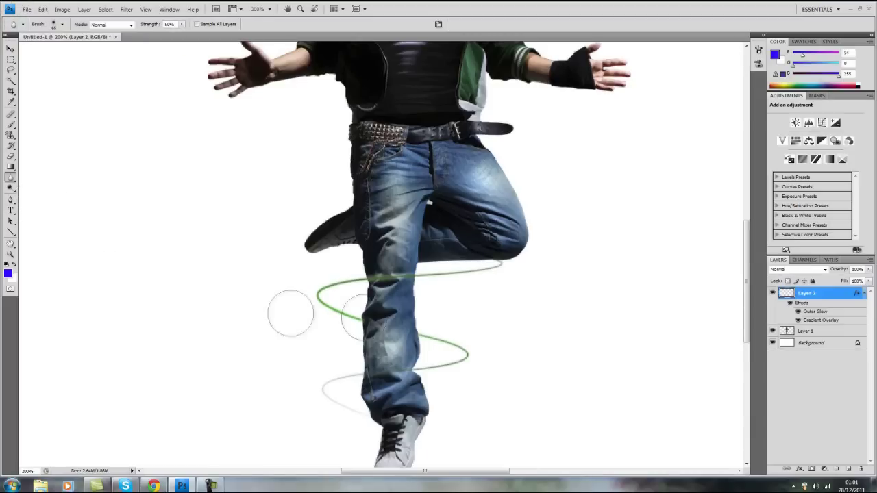
# - Draw a looping pen path from the left hand around the forearm and up across the chest
pyautogui.scroll(3, 206, 261)
pyautogui.click(10, 200)
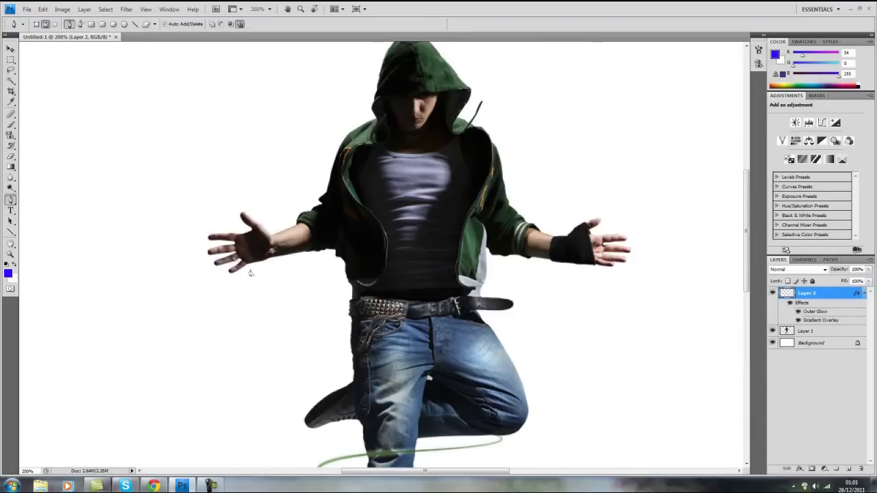
pyautogui.click(265, 295)
pyautogui.moveTo(275, 248); pyautogui.dragTo(309, 241)
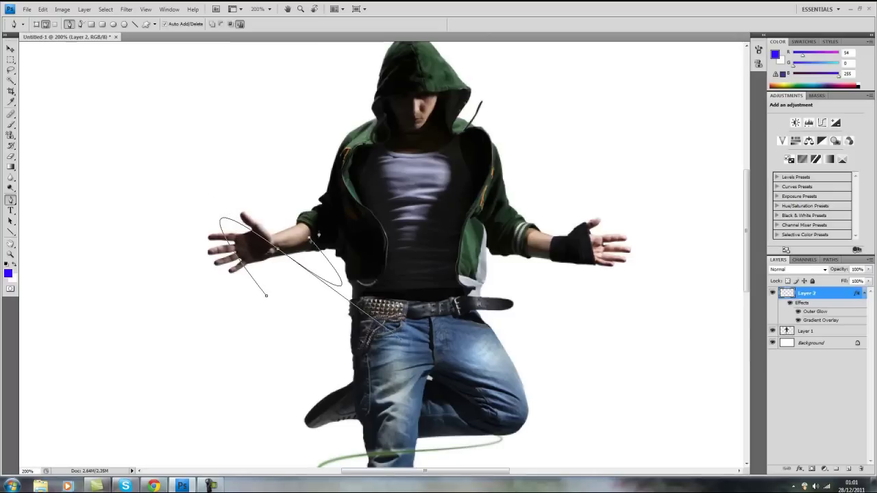
pyautogui.moveTo(346, 205); pyautogui.dragTo(478, 305)
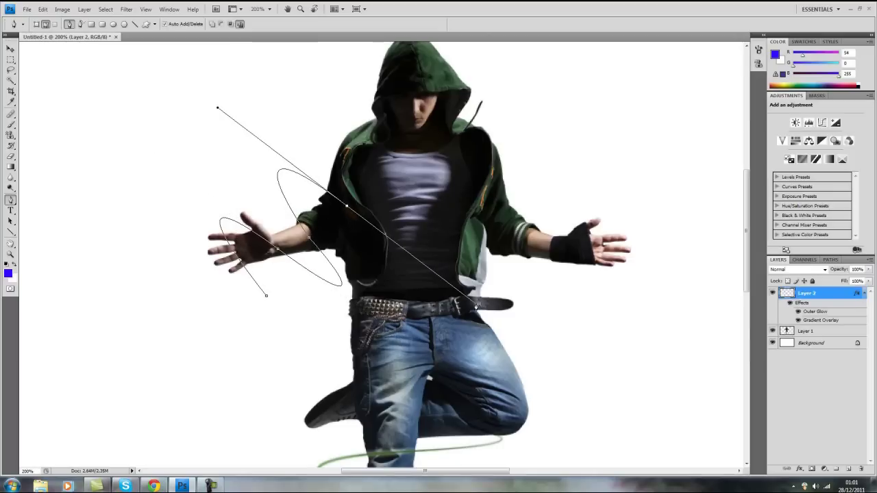
pyautogui.click(84, 9)
# - Add new Layer 3, stroke the arm path with the brush, and delete the path
pyautogui.moveTo(89, 20)
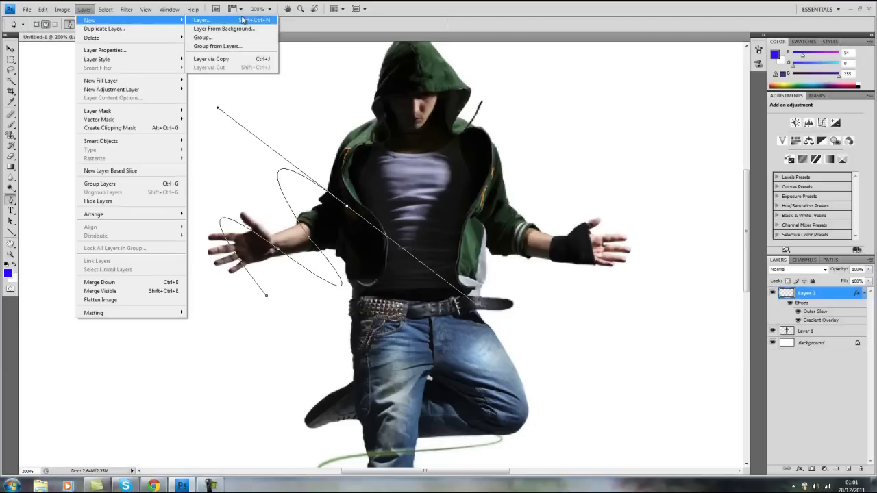
pyautogui.click(206, 20)
pyautogui.click(515, 154)
pyautogui.rightClick(295, 300)
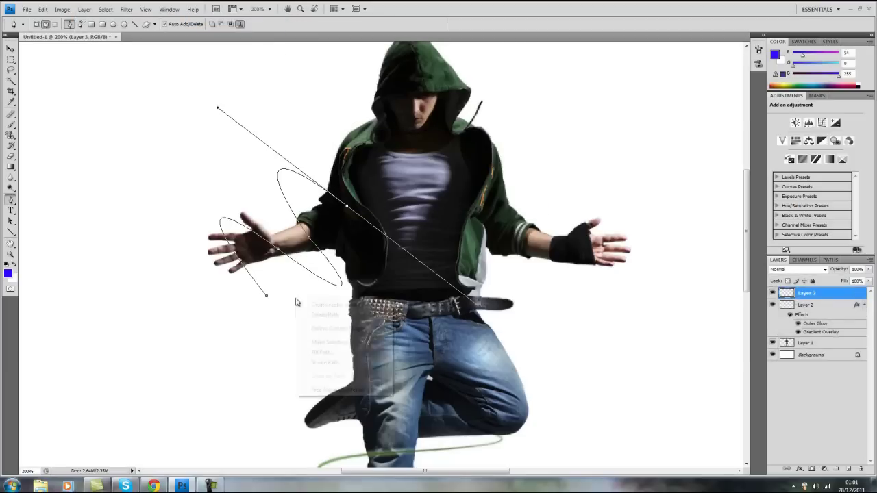
pyautogui.click(326, 363)
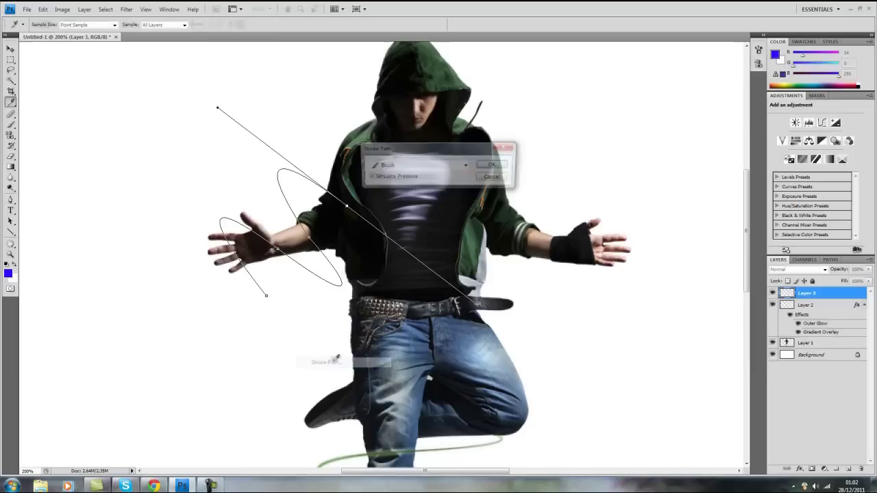
pyautogui.click(497, 166)
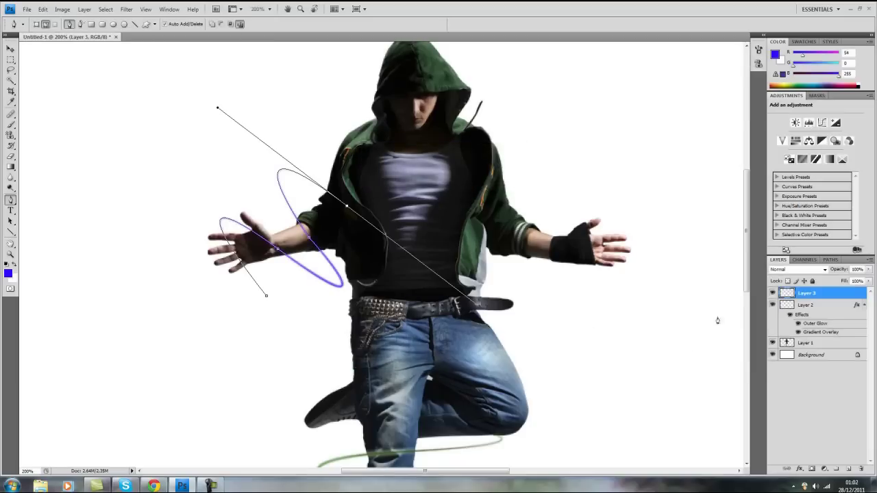
pyautogui.rightClick(351, 207)
pyautogui.click(381, 228)
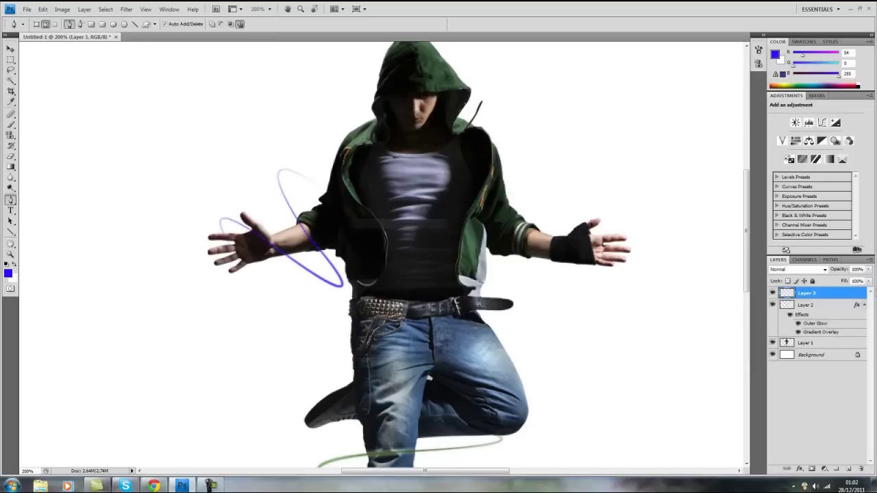
# - Copy Layer 2's gradient overlay and glow style and paste it onto Layer 3
pyautogui.rightClick(839, 308)
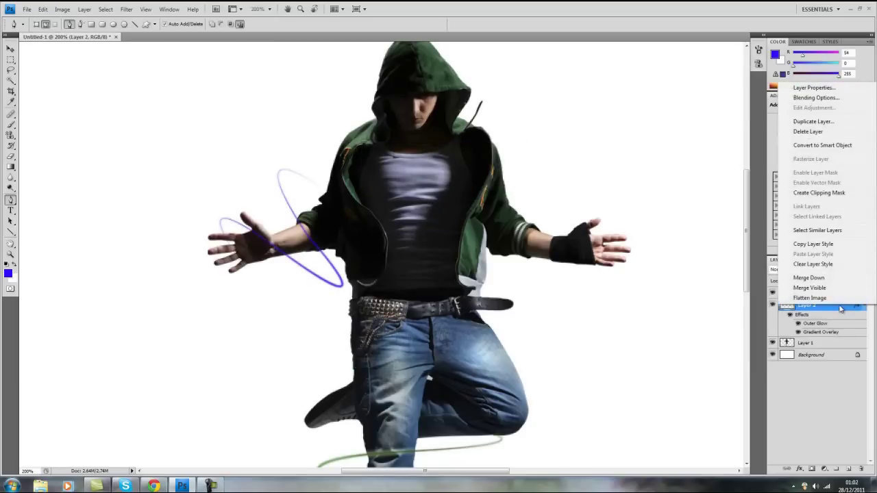
pyautogui.click(813, 246)
pyautogui.rightClick(818, 294)
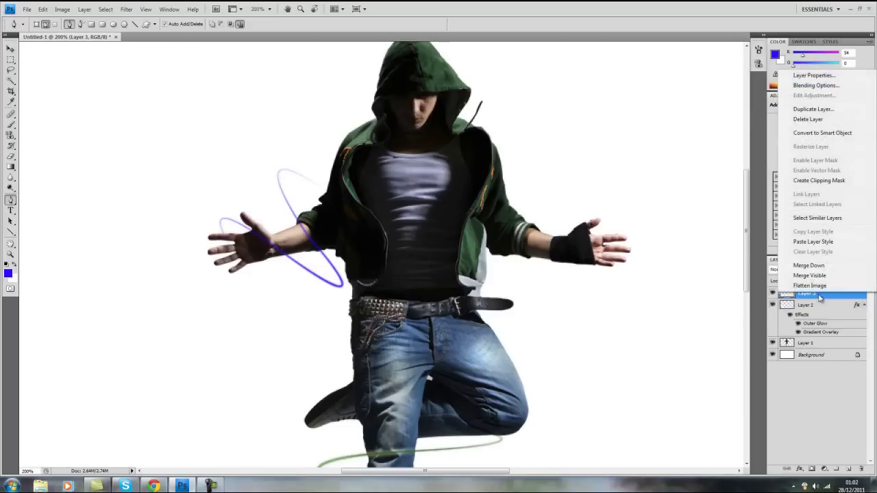
pyautogui.click(819, 247)
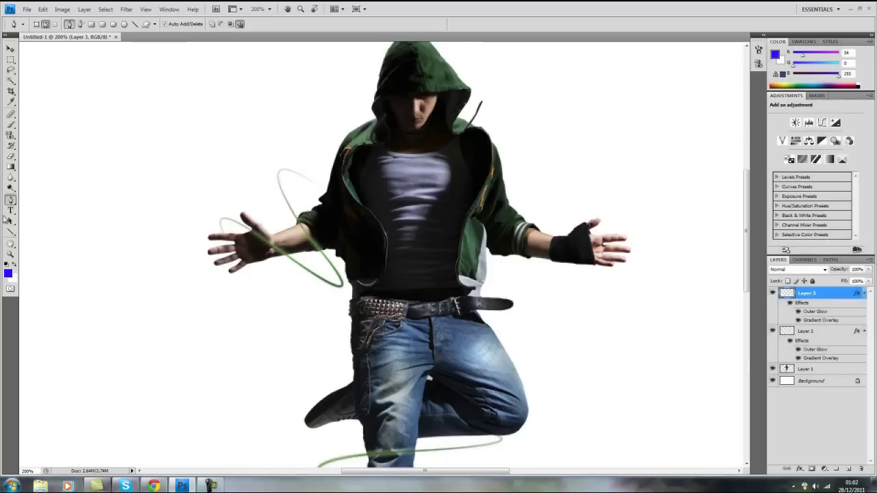
pyautogui.click(10, 177)
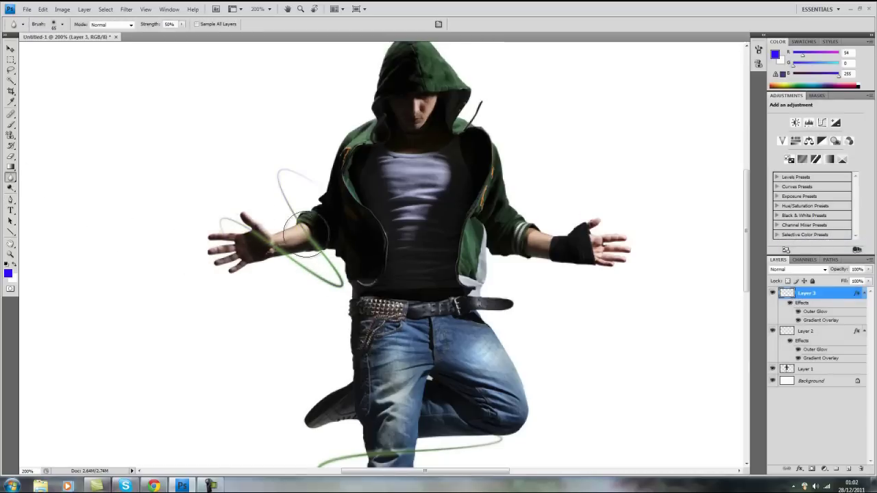
# - Zoom in on the hand and erase the arm ring where it crosses the hand and upper arm
pyautogui.click(10, 257)
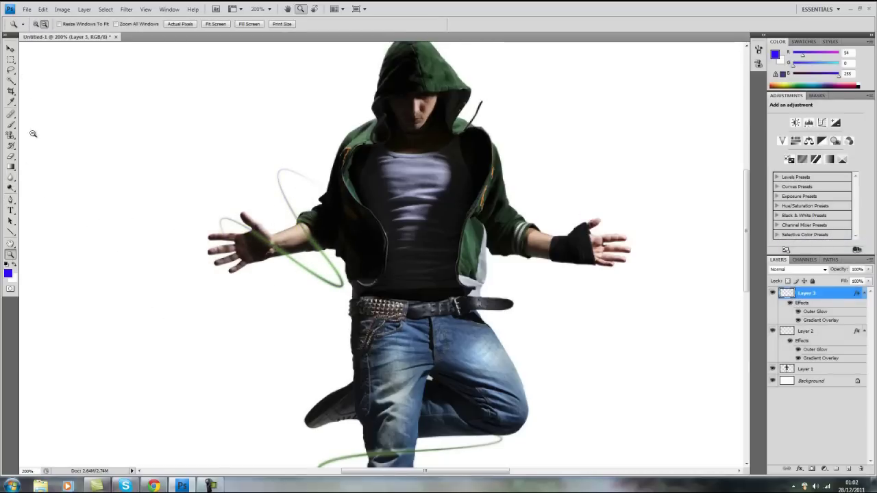
pyautogui.click(279, 226)
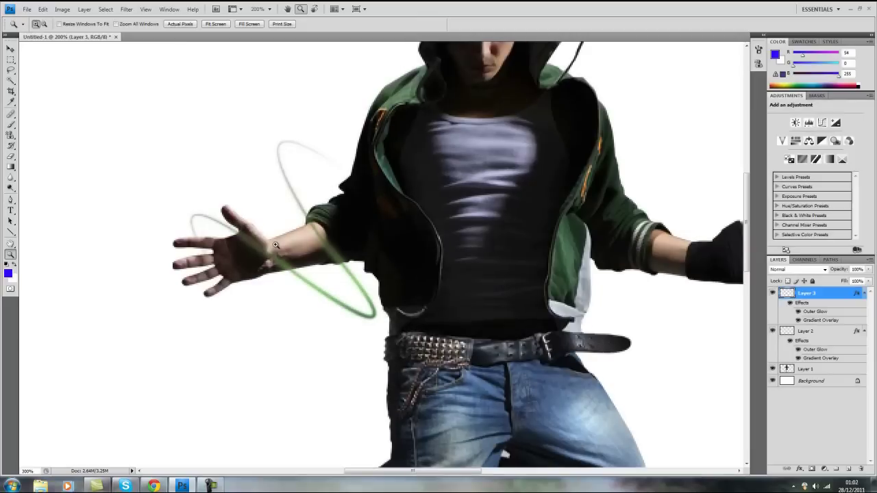
pyautogui.click(279, 227)
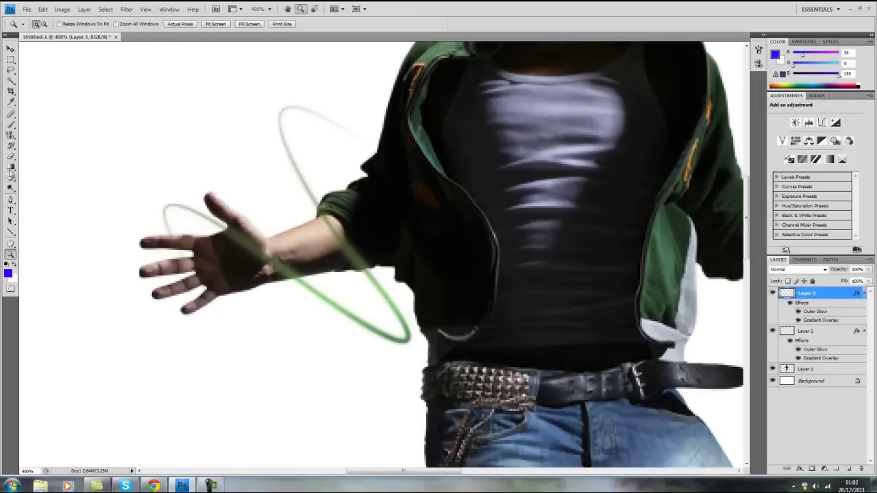
pyautogui.click(10, 157)
pyautogui.moveTo(228, 238)
pyautogui.mouseDown()
pyautogui.moveTo(284, 258)
pyautogui.moveTo(291, 272)
pyautogui.mouseUp()
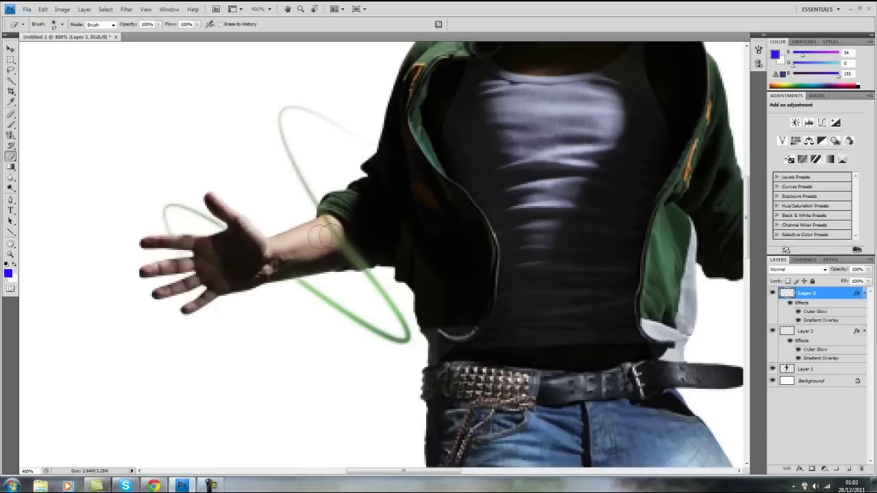
pyautogui.moveTo(372, 180); pyautogui.dragTo(293, 252)
# - Zoom back out to the whole image and make Layer 3 the active layer
pyautogui.click(11, 254)
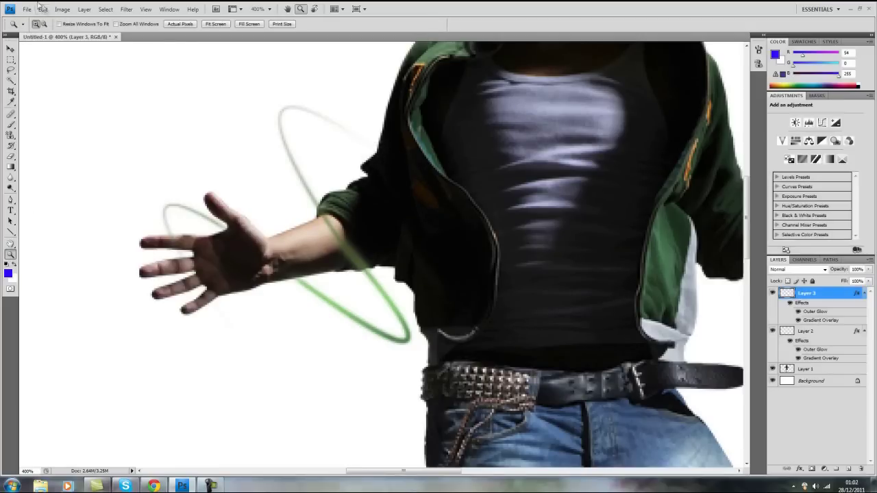
pyautogui.click(44, 24)
pyautogui.click(265, 233)
pyautogui.click(265, 248)
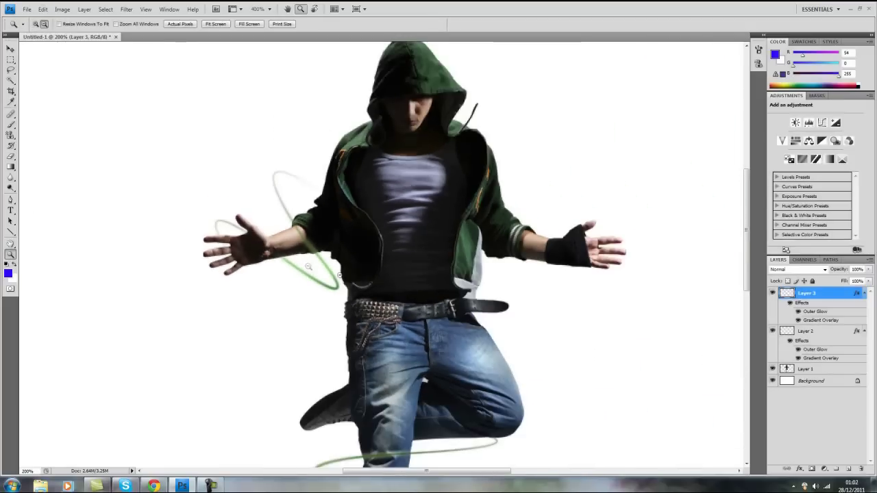
pyautogui.click(369, 283)
pyautogui.hotkey('alt', '[')
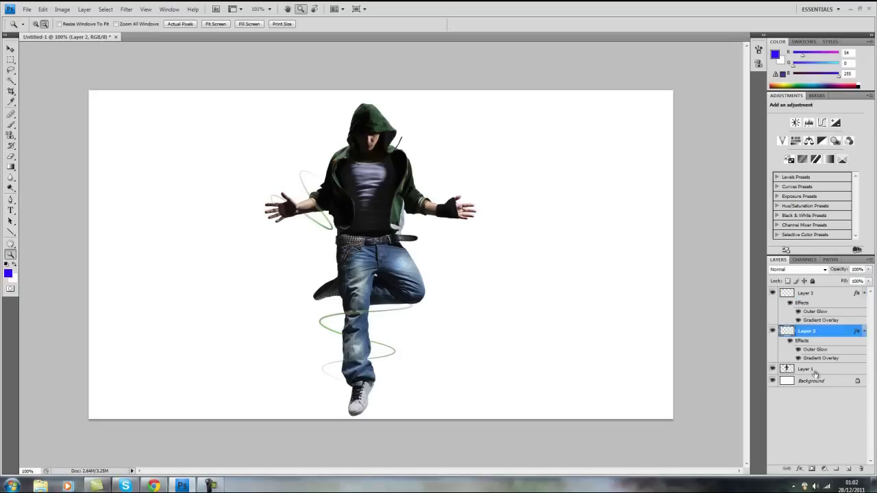
pyautogui.hotkey('alt', '[')
pyautogui.click(818, 293)
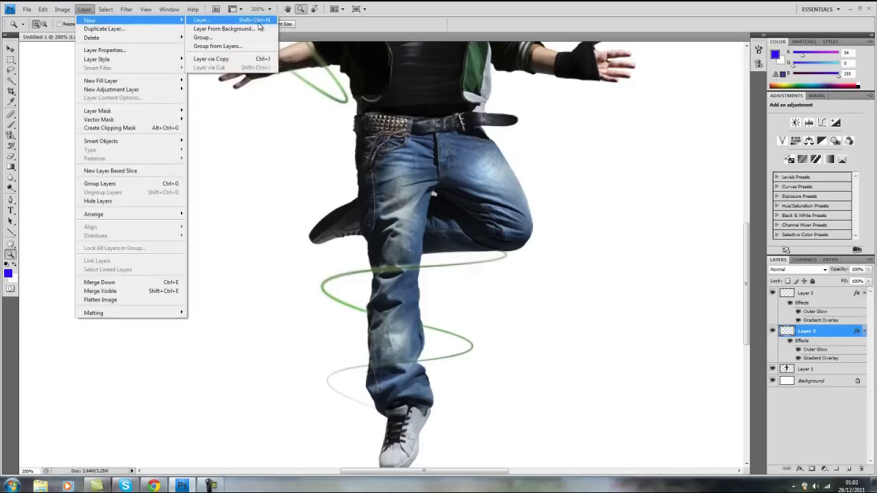
# - Create Layer 4 and paint soft blue around the lower leg with a 65 px soft brush
pyautogui.click(261, 21)
pyautogui.click(515, 153)
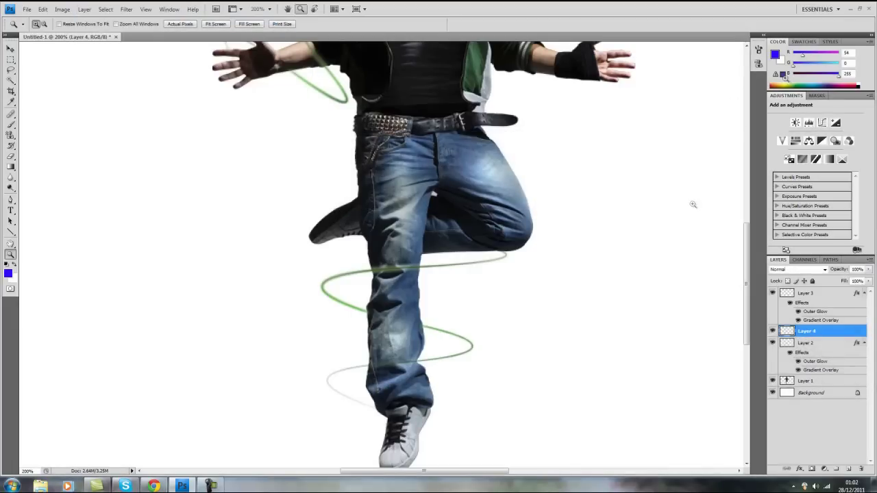
pyautogui.click(11, 124)
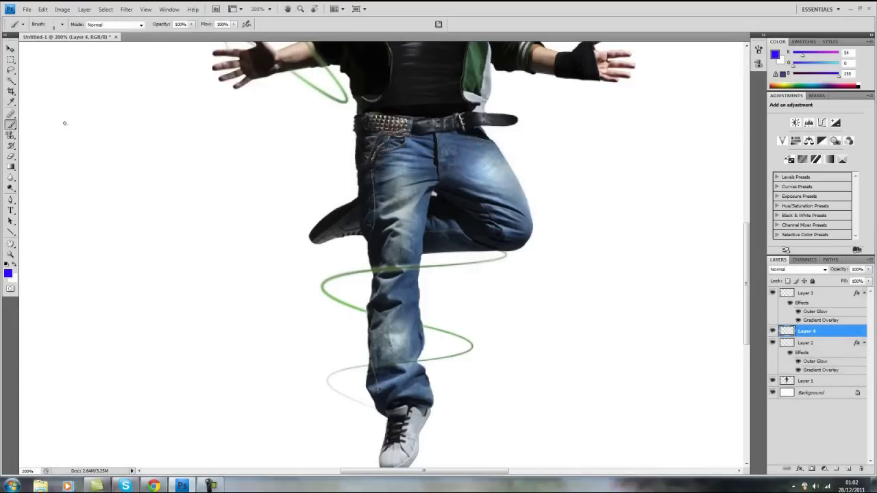
pyautogui.click(62, 25)
pyautogui.click(48, 128)
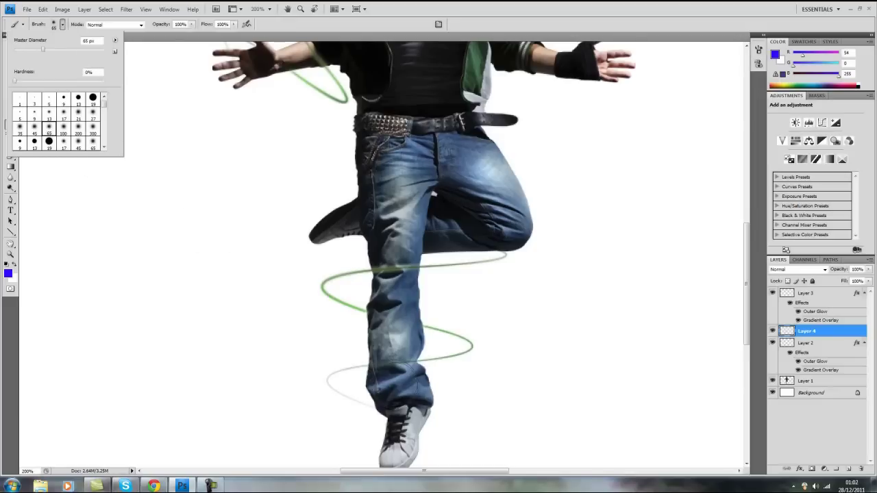
pyautogui.click(506, 143)
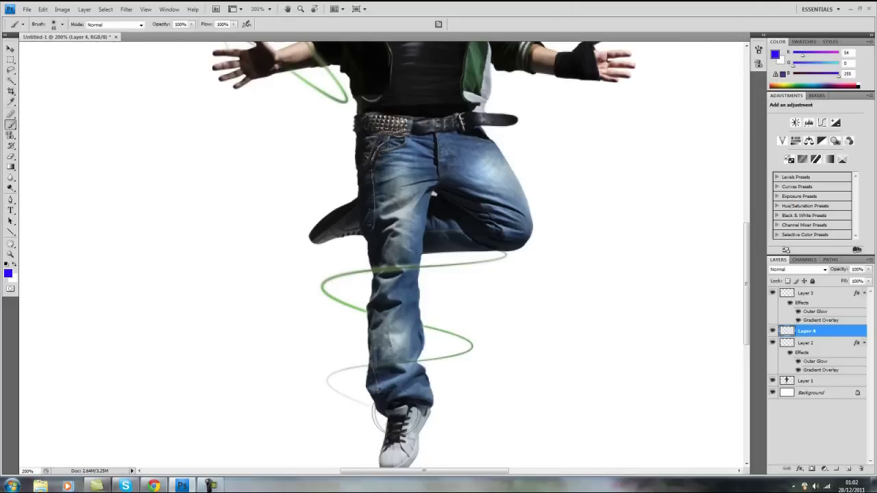
pyautogui.moveTo(380, 411)
pyautogui.mouseDown()
pyautogui.moveTo(353, 394)
pyautogui.moveTo(342, 374)
pyautogui.moveTo(384, 359)
pyautogui.mouseUp()
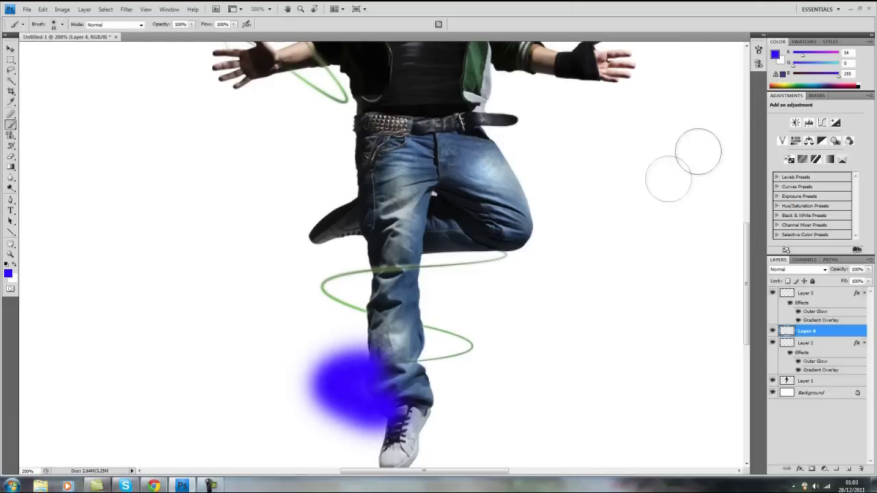
# - Paint a soft green patch over the shin and a yellow patch left of the leg
pyautogui.click(775, 55)
pyautogui.click(381, 423)
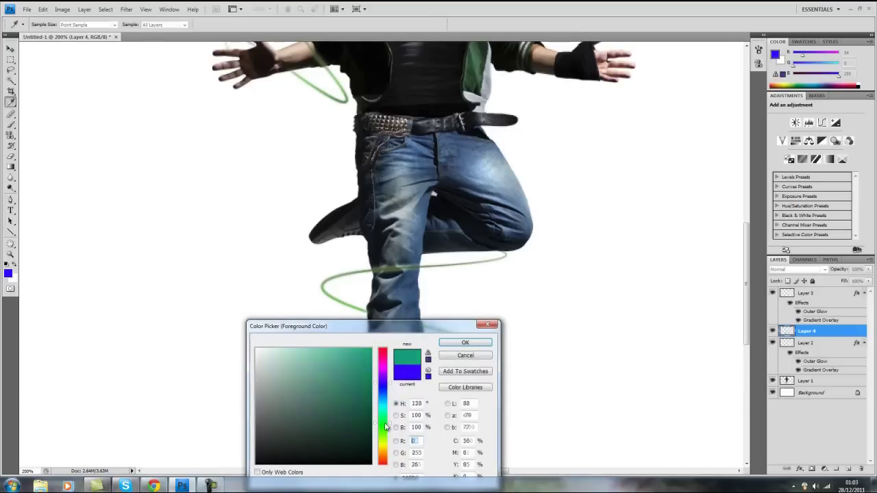
pyautogui.click(462, 343)
pyautogui.moveTo(400, 367)
pyautogui.mouseDown()
pyautogui.moveTo(436, 359)
pyautogui.moveTo(388, 366)
pyautogui.moveTo(467, 342)
pyautogui.moveTo(426, 314)
pyautogui.mouseUp()
pyautogui.click(775, 55)
pyautogui.click(381, 446)
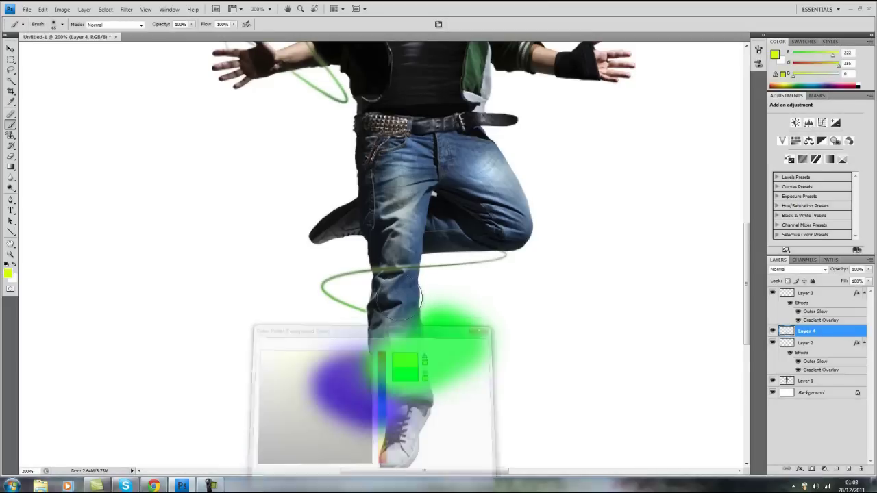
pyautogui.moveTo(398, 299)
pyautogui.mouseDown()
pyautogui.moveTo(361, 310)
pyautogui.moveTo(336, 290)
pyautogui.moveTo(408, 269)
pyautogui.moveTo(316, 278)
pyautogui.mouseUp()
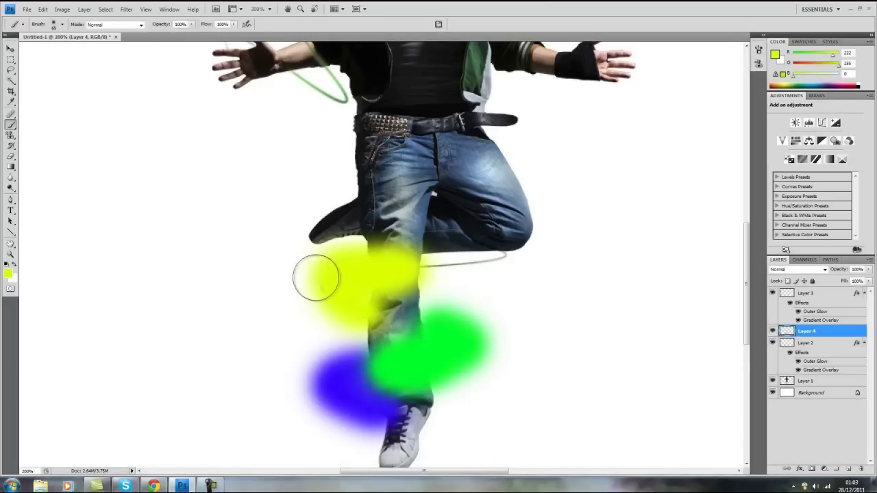
# - Paint a cyan patch right of the leg, then zoom out to the whole image
pyautogui.click(775, 55)
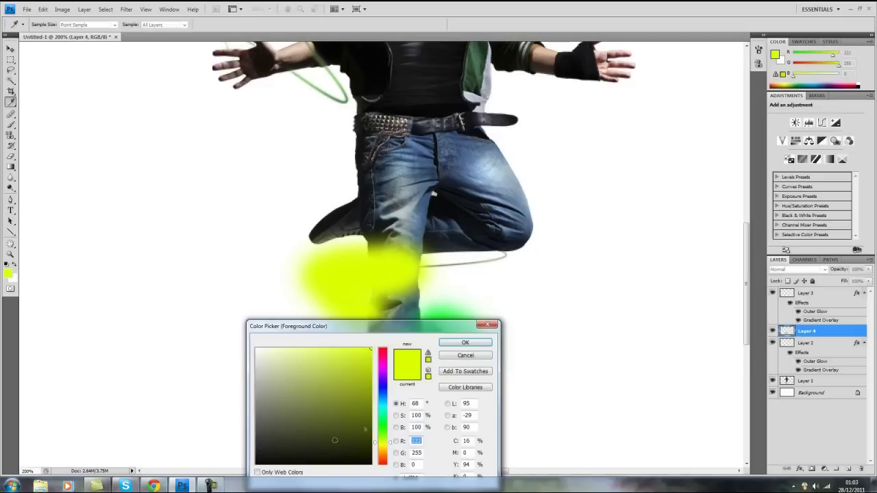
pyautogui.click(388, 408)
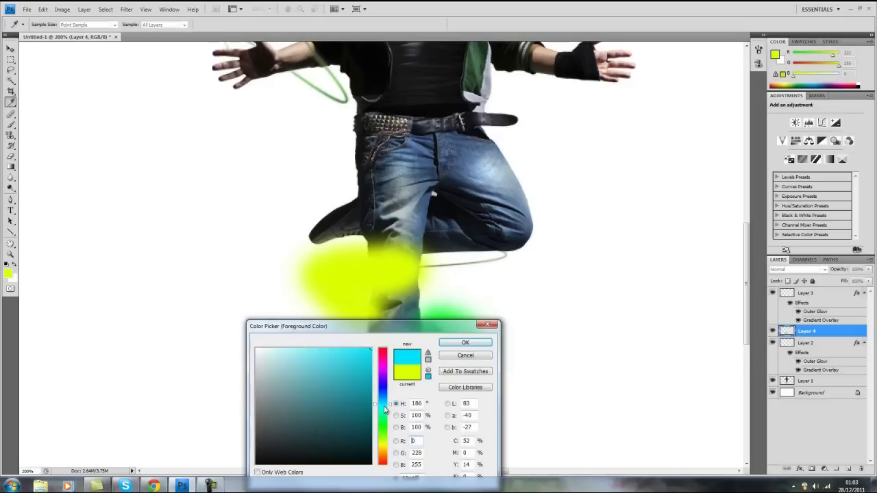
pyautogui.click(472, 343)
pyautogui.moveTo(417, 256); pyautogui.dragTo(498, 257)
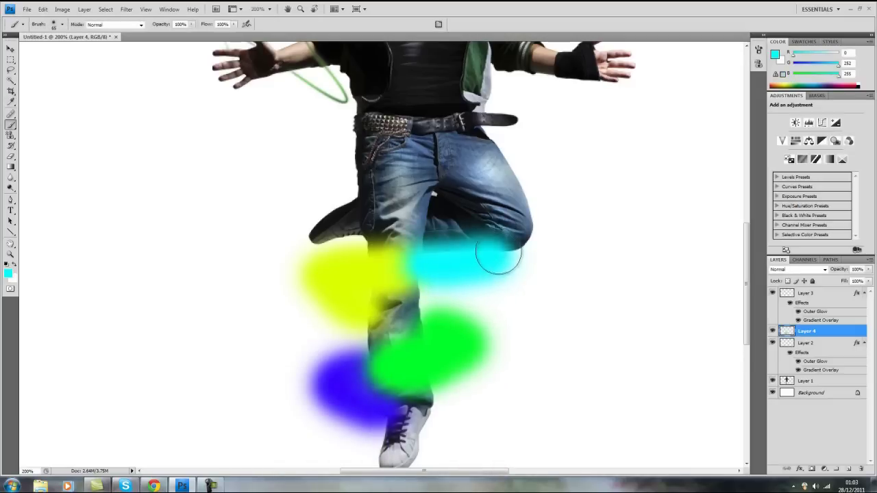
pyautogui.scroll(2, 445, 288)
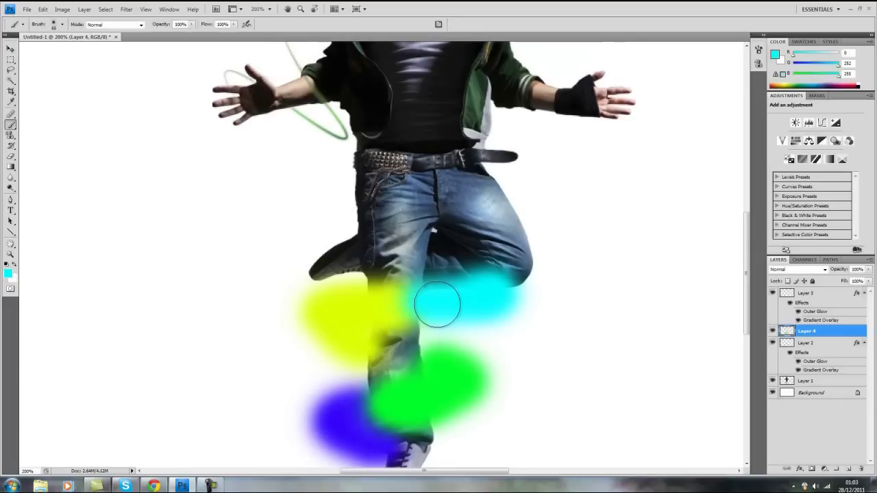
pyautogui.click(438, 305)
pyautogui.click(10, 254)
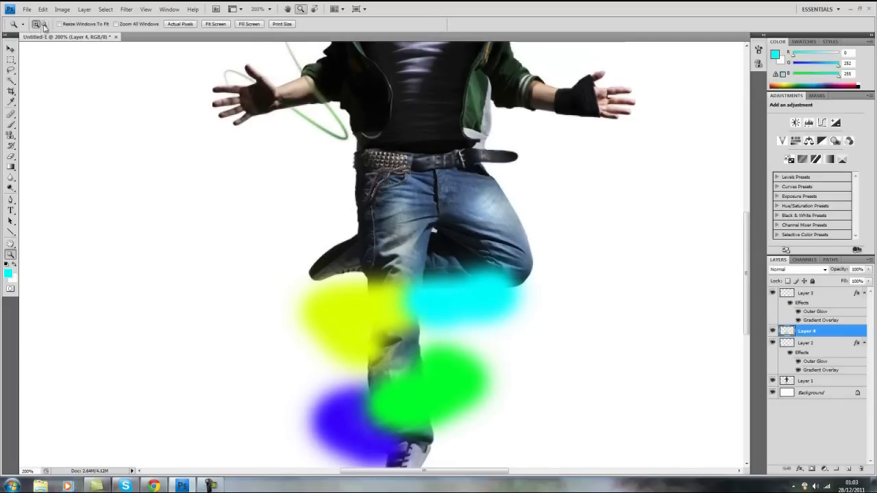
pyautogui.keyDown('alt'); pyautogui.click(342, 288); pyautogui.keyUp('alt')
# - Create blank Layer 5 and merge it with Layer 2, flattening the ring effects
pyautogui.click(814, 344)
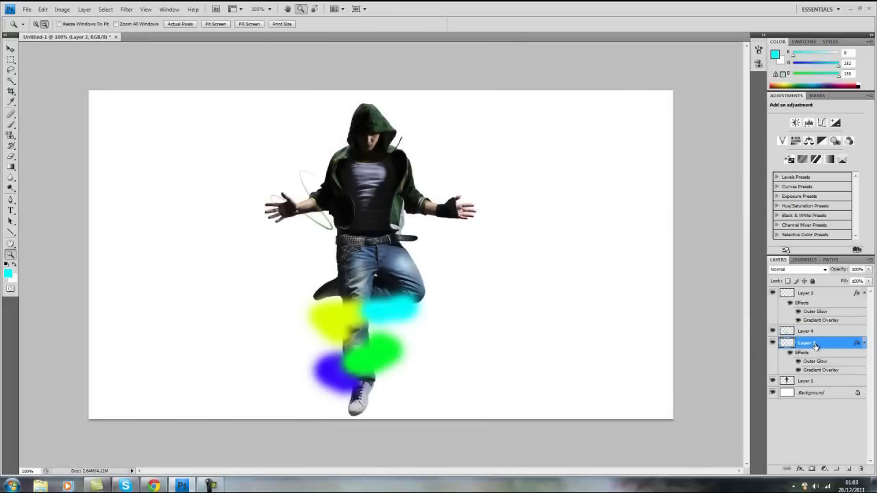
pyautogui.click(83, 8)
pyautogui.moveTo(110, 19)
pyautogui.click(226, 19)
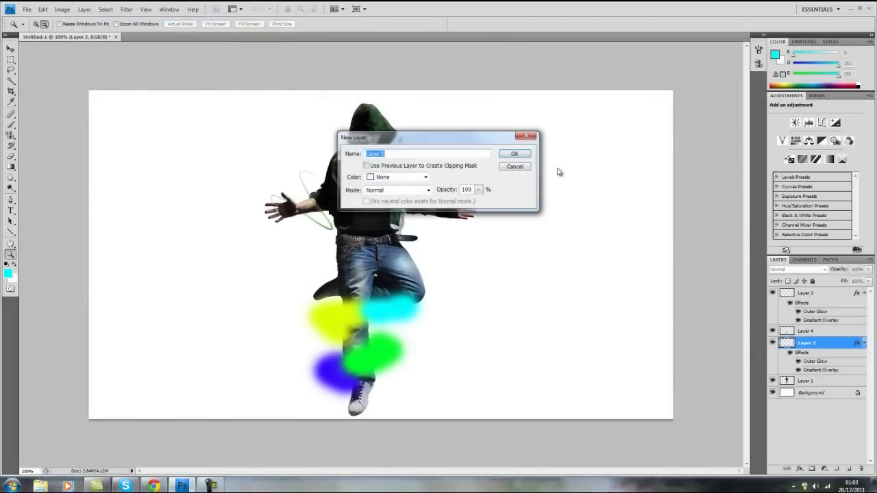
pyautogui.click(522, 155)
pyautogui.keyDown('shift'); pyautogui.click(822, 360); pyautogui.keyUp('shift')
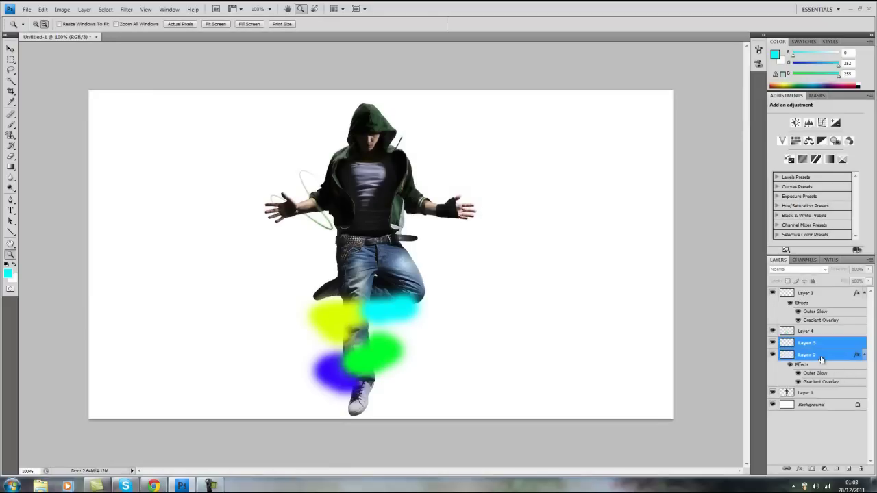
pyautogui.rightClick(822, 359)
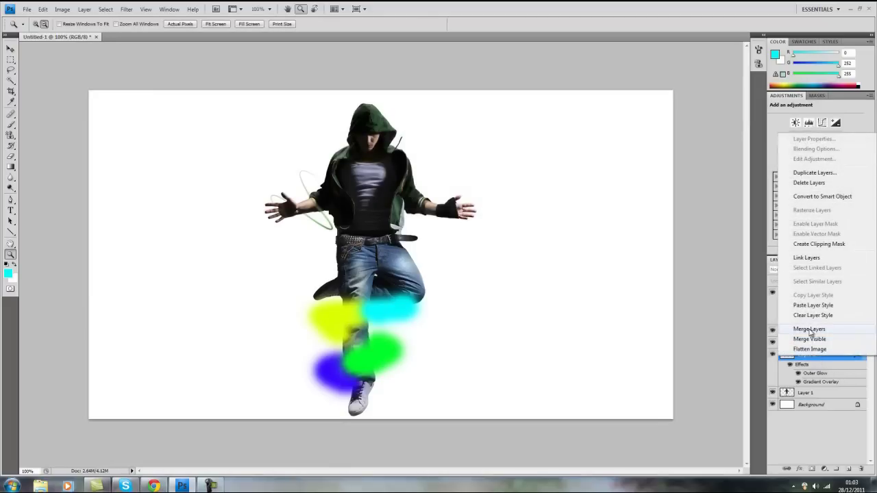
pyautogui.click(810, 329)
# - Make Layer 4 a clipping mask over the merged ring layer to tint the rings
pyautogui.click(809, 332)
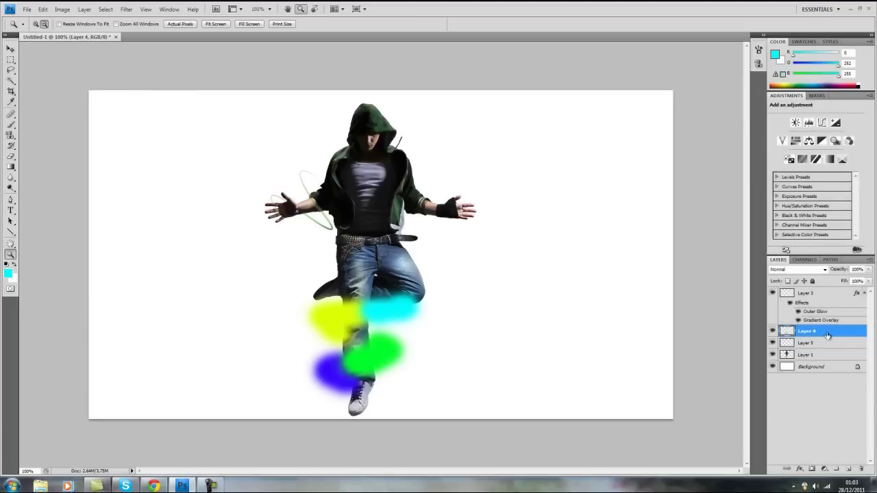
pyautogui.rightClick(828, 335)
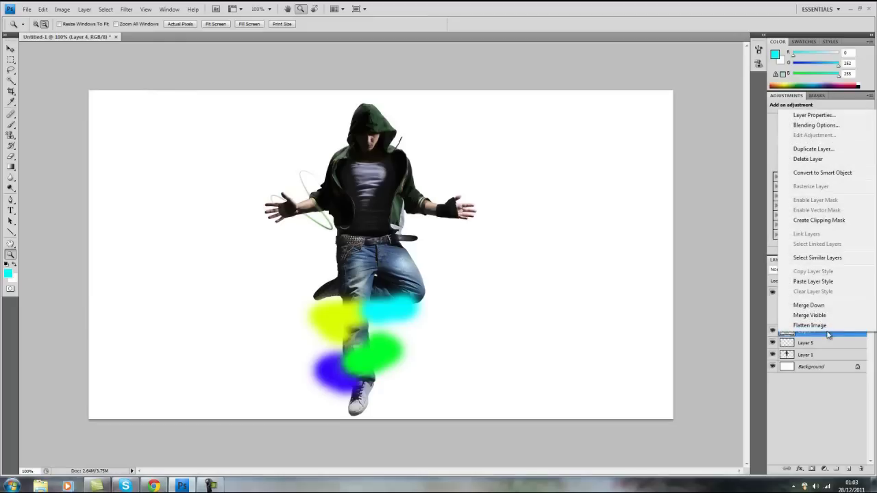
pyautogui.click(817, 220)
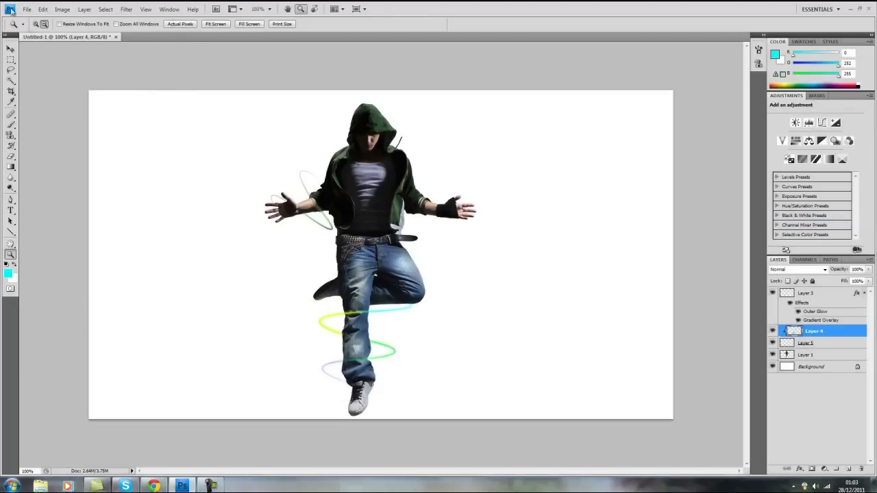
pyautogui.click(385, 370)
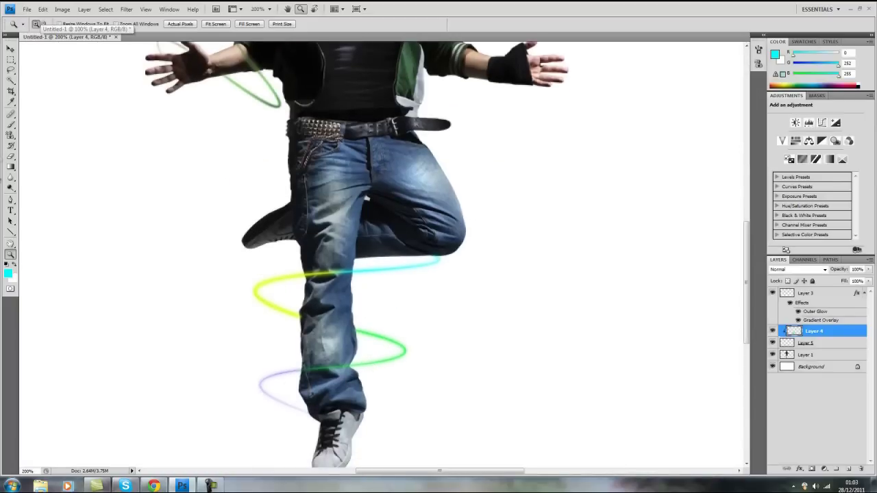
pyautogui.click(10, 158)
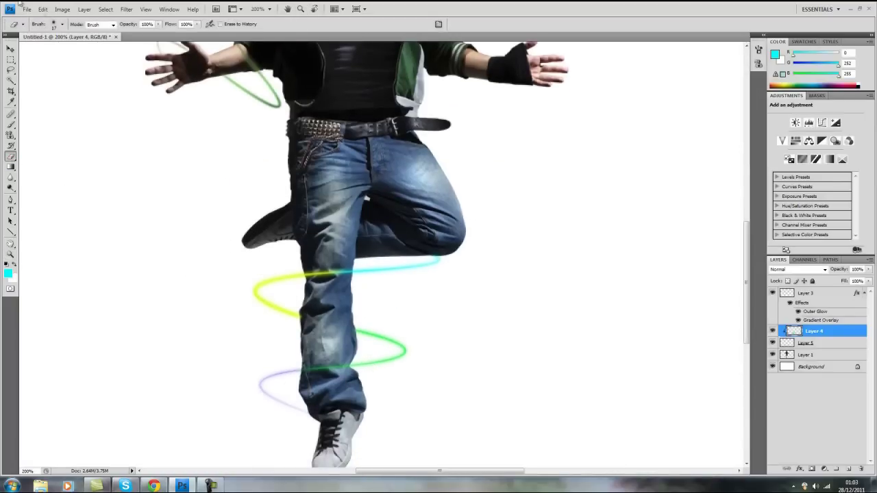
pyautogui.click(61, 24)
pyautogui.press('Return')
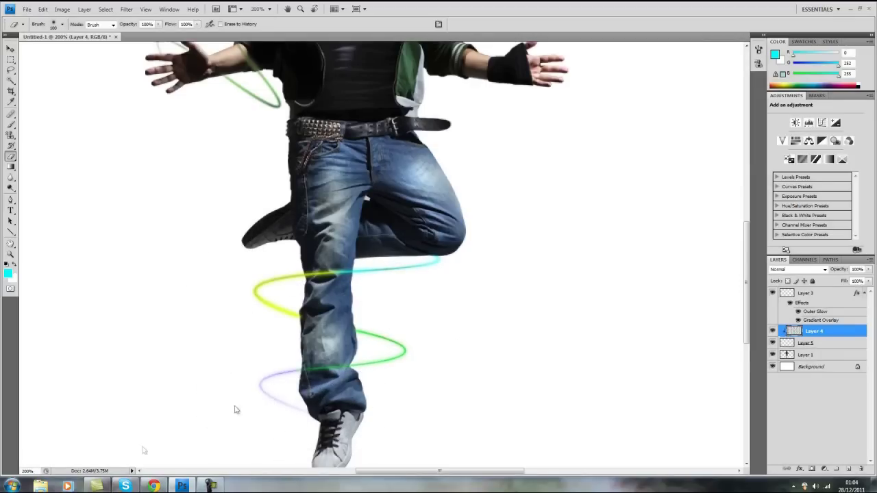
pyautogui.scroll(5, 254, 402)
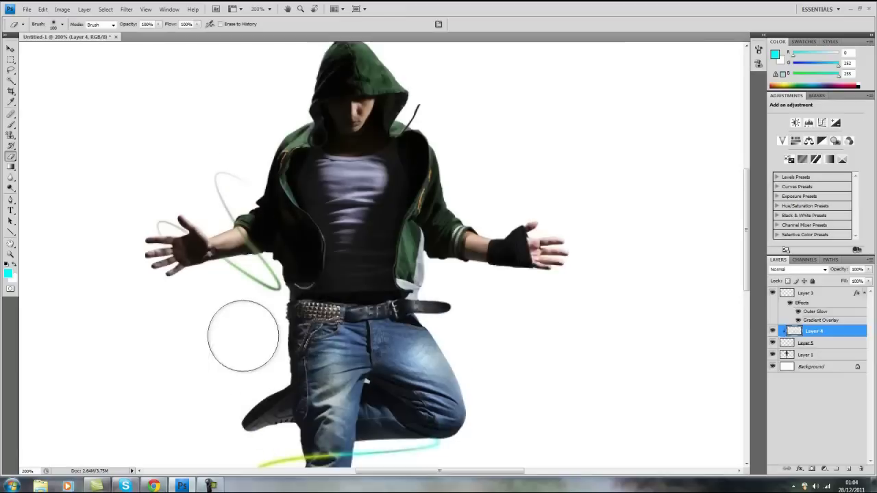
pyautogui.hotkey('alt', ']')
pyautogui.scroll(-3, 268, 324)
pyautogui.click(10, 254)
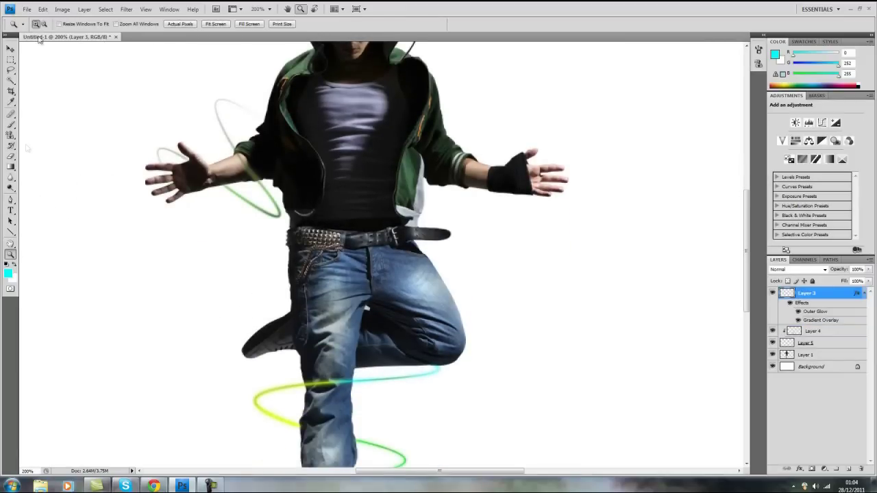
pyautogui.keyDown('alt'); pyautogui.click(240, 180); pyautogui.keyUp('alt')
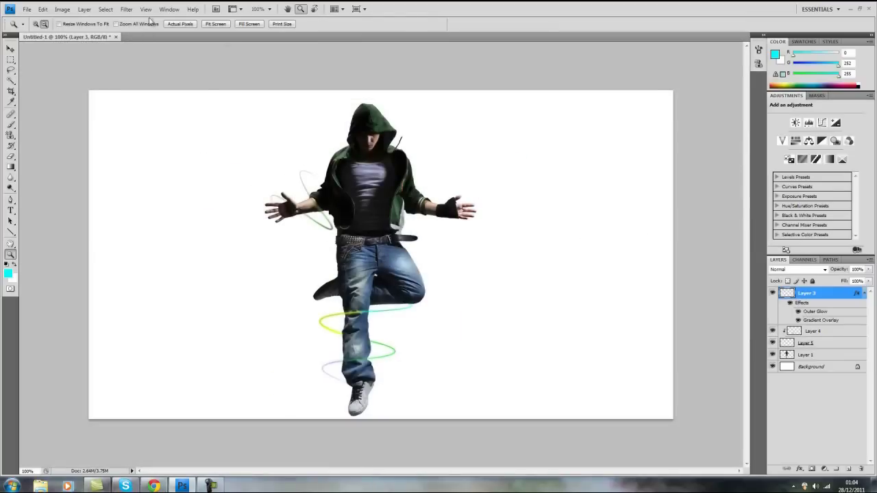
# - Add a new empty layer, Layer 6
pyautogui.click(84, 9)
pyautogui.moveTo(96, 15)
pyautogui.click(202, 20)
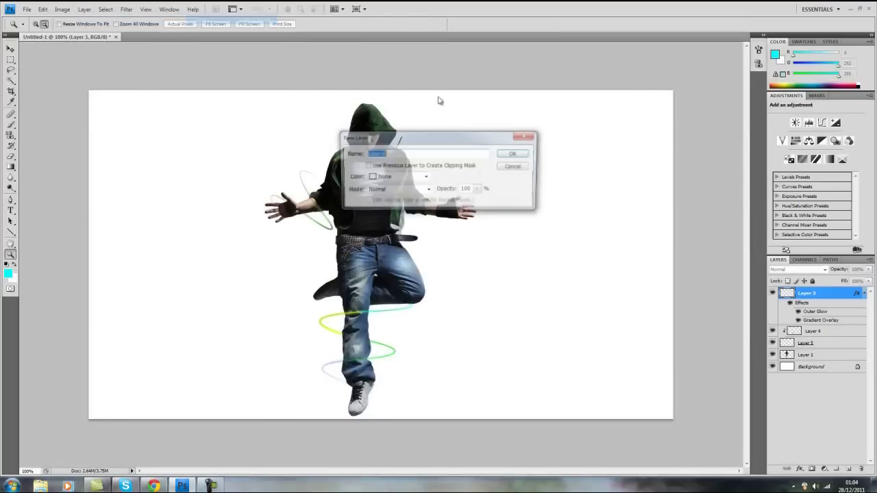
pyautogui.click(515, 155)
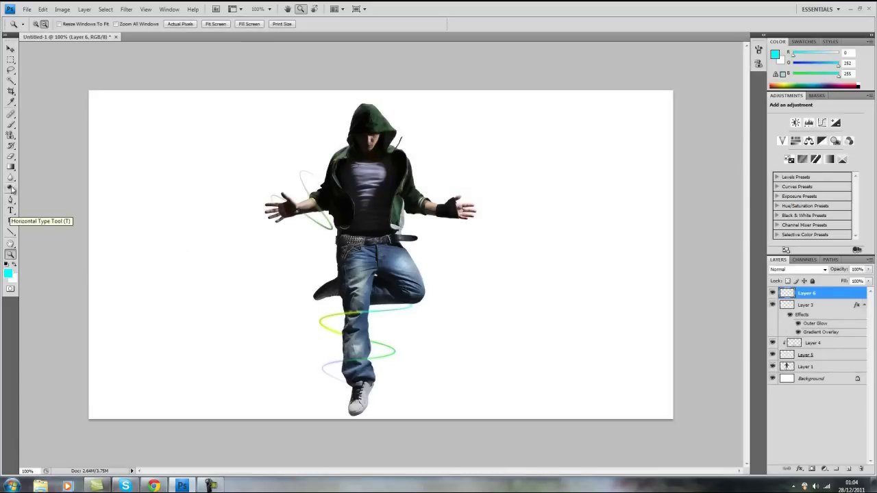
# - Paint a soft cyan glow over the left arm with a 200 px soft brush
pyautogui.click(11, 124)
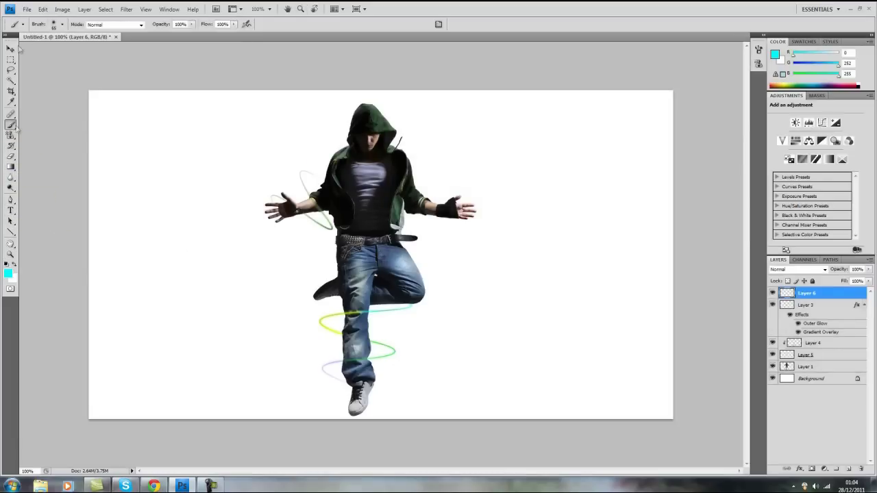
pyautogui.click(62, 24)
pyautogui.click(78, 128)
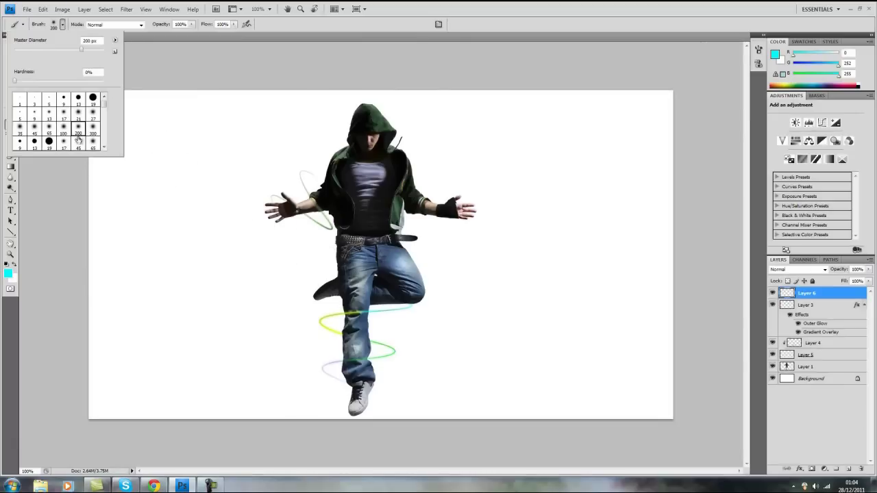
pyautogui.press('Return')
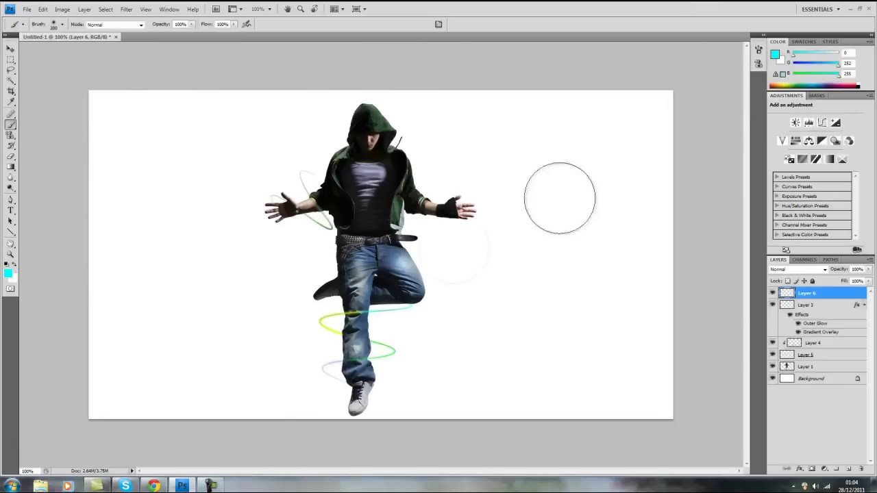
pyautogui.moveTo(297, 196)
pyautogui.mouseDown()
pyautogui.moveTo(328, 196)
pyautogui.moveTo(340, 171)
pyautogui.moveTo(316, 205)
pyautogui.moveTo(284, 206)
pyautogui.mouseUp()
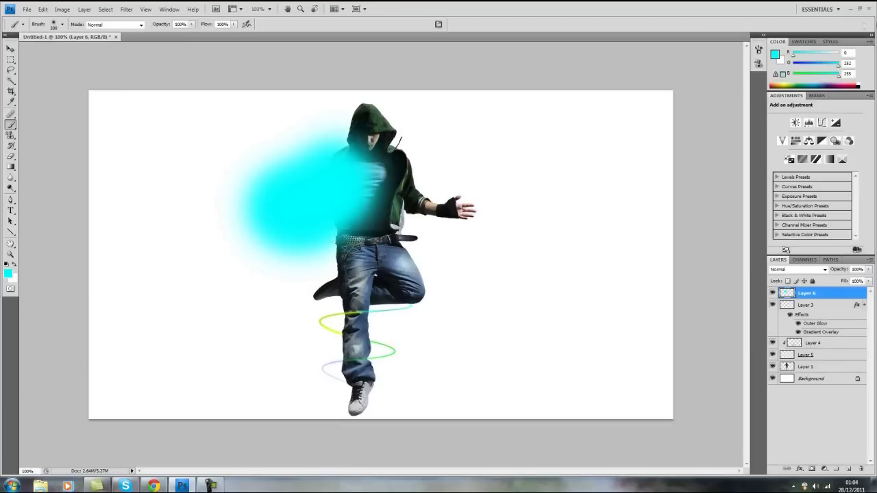
# - Paint soft green over the head and arm, then soft yellow over the chest and lap
pyautogui.click(774, 53)
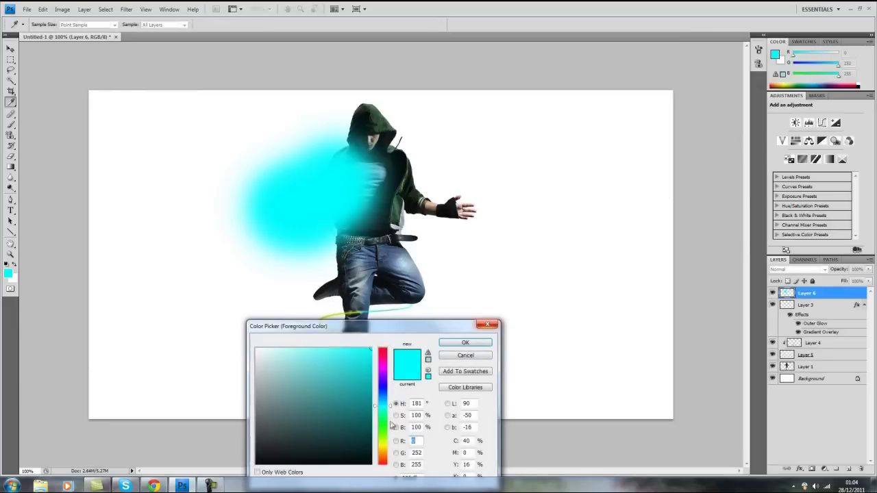
pyautogui.click(384, 424)
pyautogui.click(465, 343)
pyautogui.moveTo(352, 150)
pyautogui.mouseDown()
pyautogui.moveTo(370, 133)
pyautogui.moveTo(389, 130)
pyautogui.moveTo(414, 198)
pyautogui.moveTo(466, 205)
pyautogui.mouseUp()
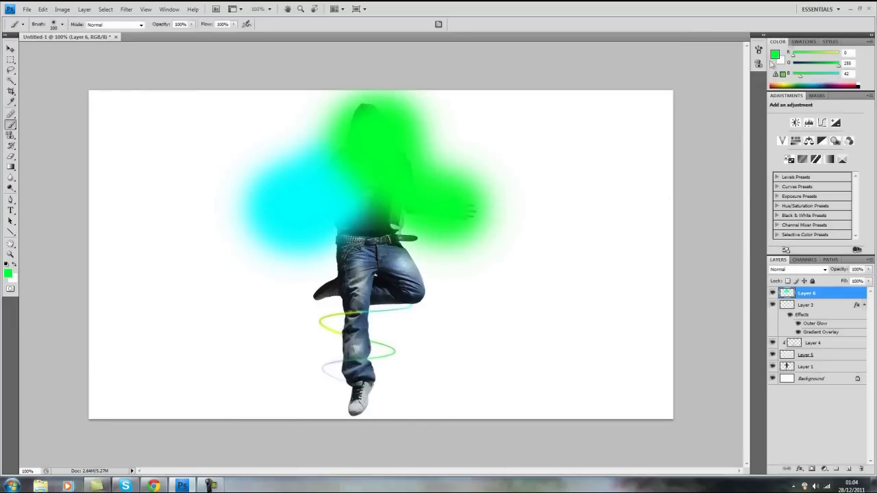
pyautogui.click(777, 53)
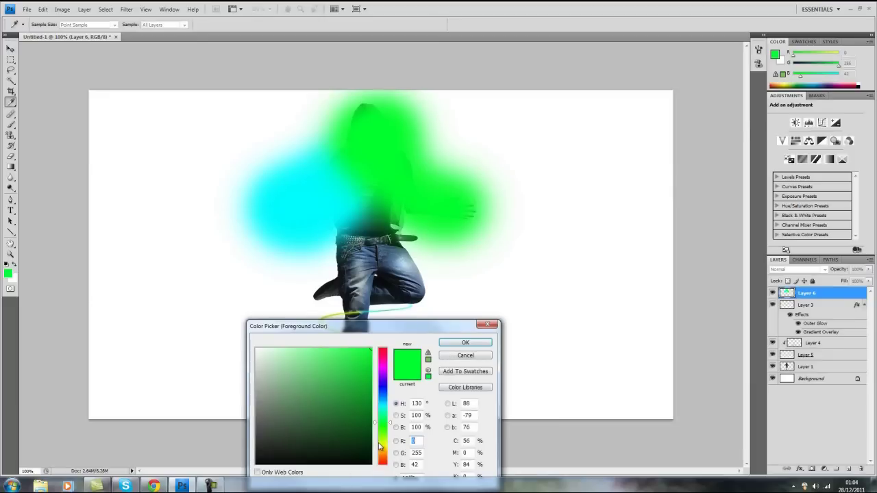
pyautogui.moveTo(387, 442); pyautogui.dragTo(384, 447)
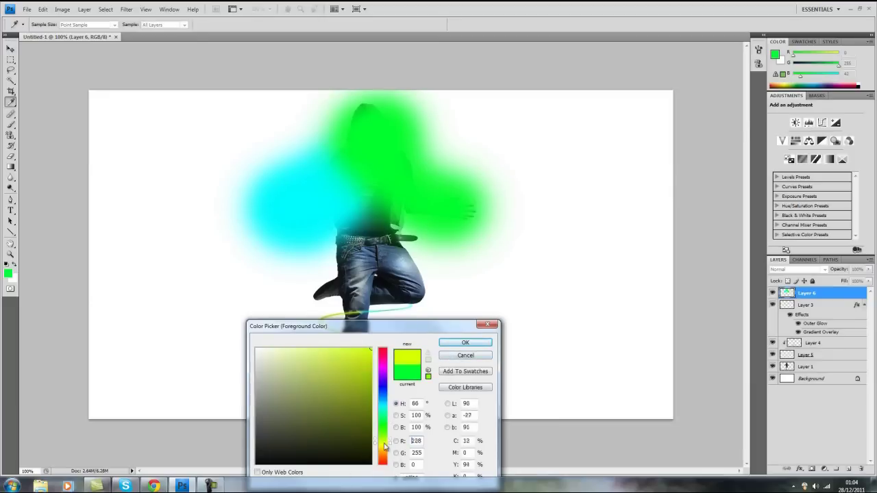
pyautogui.click(466, 343)
pyautogui.moveTo(455, 267)
pyautogui.mouseDown()
pyautogui.moveTo(384, 226)
pyautogui.moveTo(361, 239)
pyautogui.moveTo(345, 300)
pyautogui.moveTo(313, 284)
pyautogui.moveTo(366, 280)
pyautogui.moveTo(404, 259)
pyautogui.mouseUp()
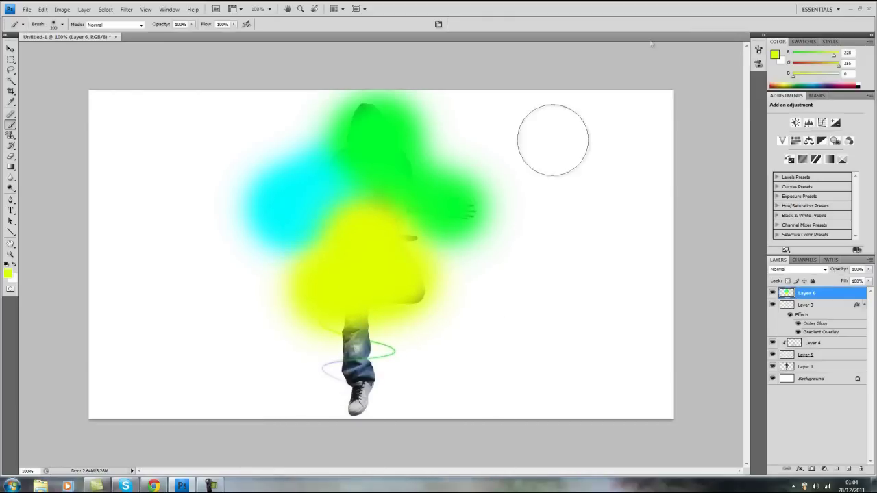
# - Paint a soft red glow down the legs
pyautogui.click(775, 55)
pyautogui.click(416, 442)
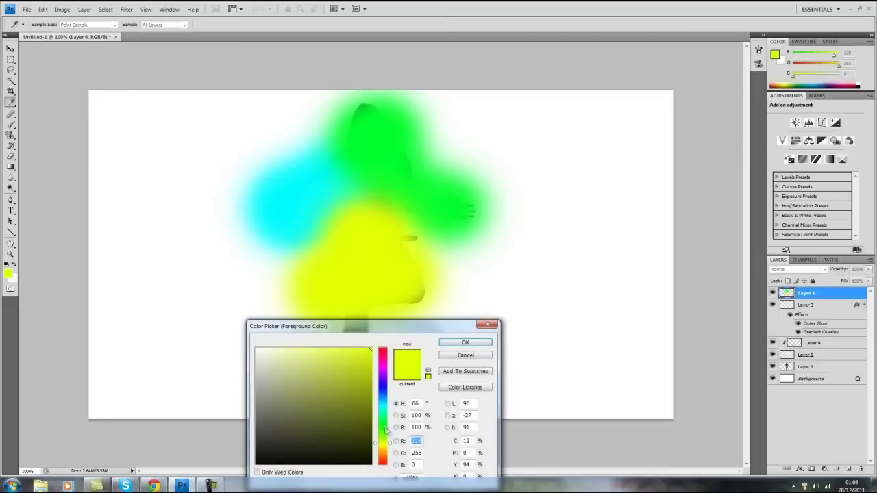
pyautogui.moveTo(389, 464); pyautogui.dragTo(389, 463)
pyautogui.click(465, 344)
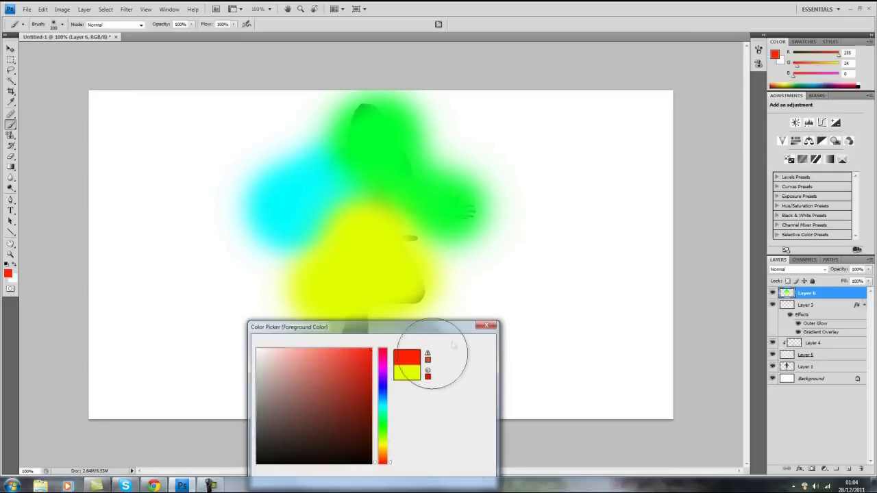
pyautogui.moveTo(356, 320); pyautogui.dragTo(358, 404)
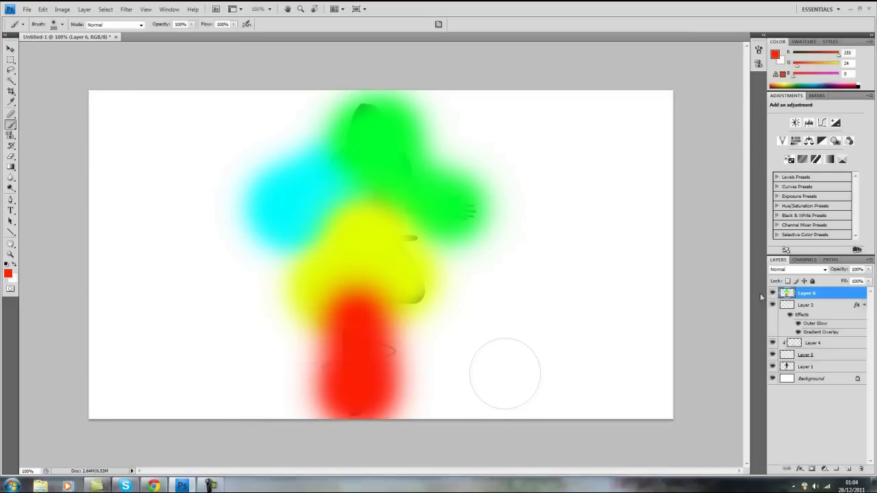
pyautogui.doubleClick(830, 296)
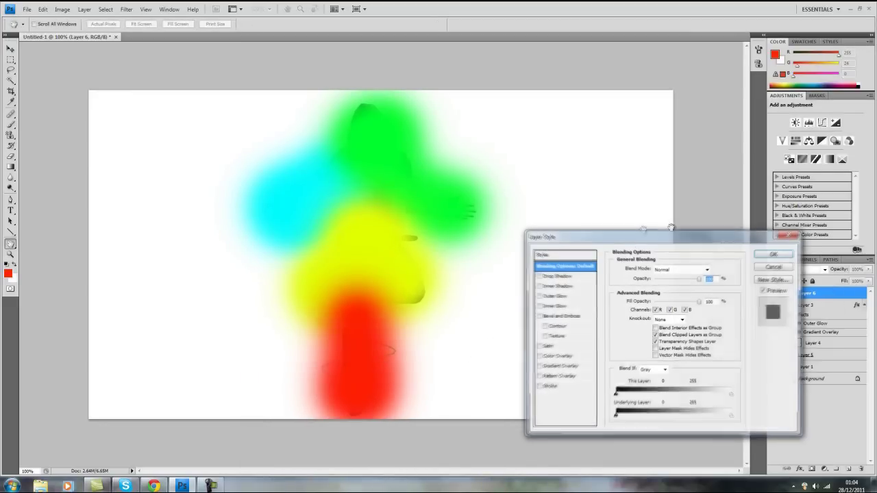
# - Set Layer 6's blend mode to Overlay
pyautogui.click(708, 270)
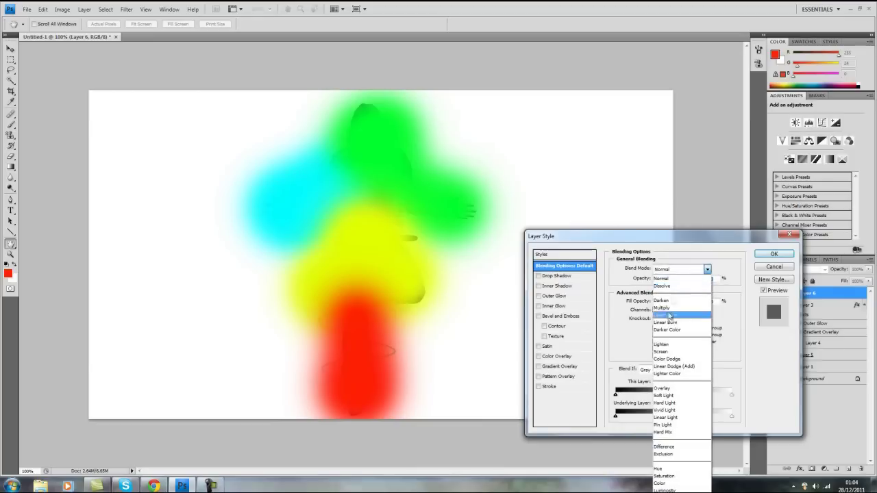
pyautogui.click(667, 390)
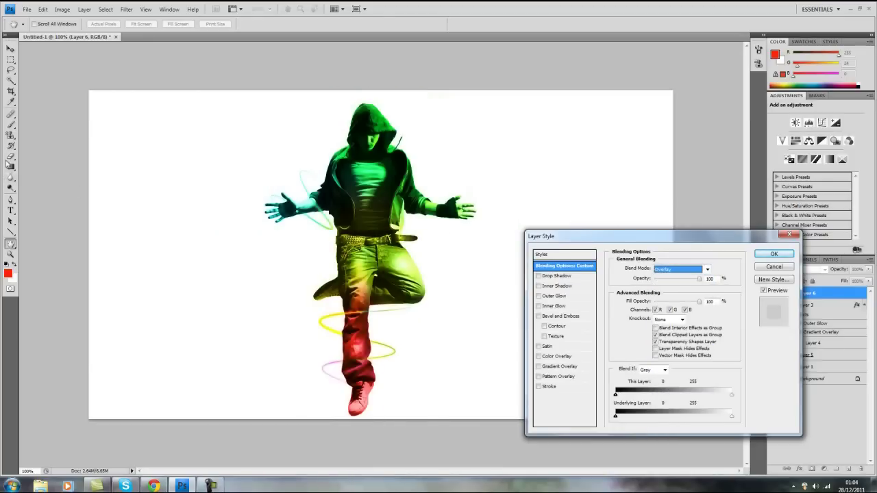
pyautogui.click(773, 254)
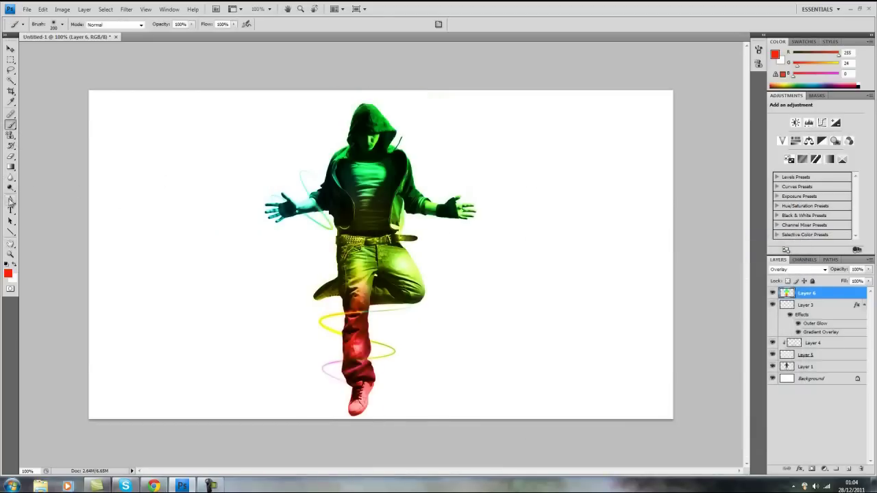
# - Erase some colour from the lower legs, right knee and forearm with a 200 px soft eraser
pyautogui.click(11, 156)
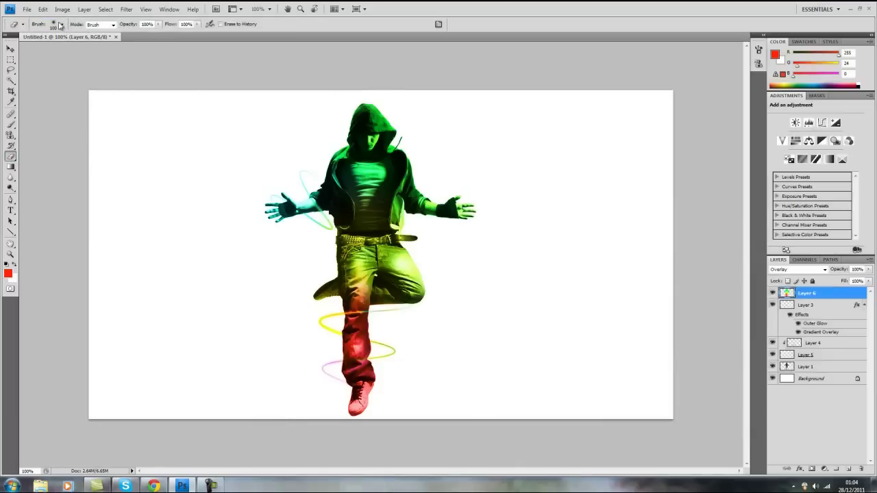
pyautogui.click(60, 25)
pyautogui.click(75, 130)
pyautogui.press('Return')
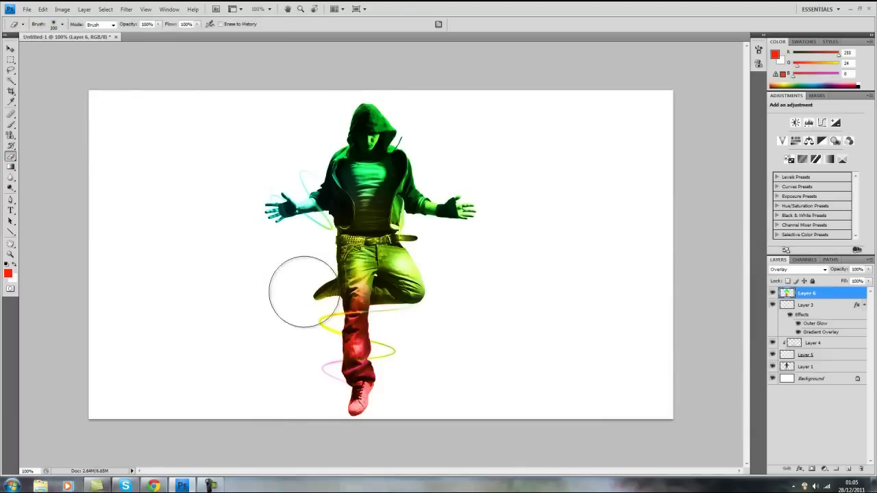
pyautogui.moveTo(340, 392)
pyautogui.mouseDown()
pyautogui.moveTo(406, 377)
pyautogui.moveTo(393, 357)
pyautogui.moveTo(392, 421)
pyautogui.moveTo(404, 336)
pyautogui.mouseUp()
pyautogui.moveTo(468, 268)
pyautogui.mouseDown()
pyautogui.moveTo(428, 255)
pyautogui.moveTo(426, 229)
pyautogui.moveTo(466, 271)
pyautogui.mouseUp()
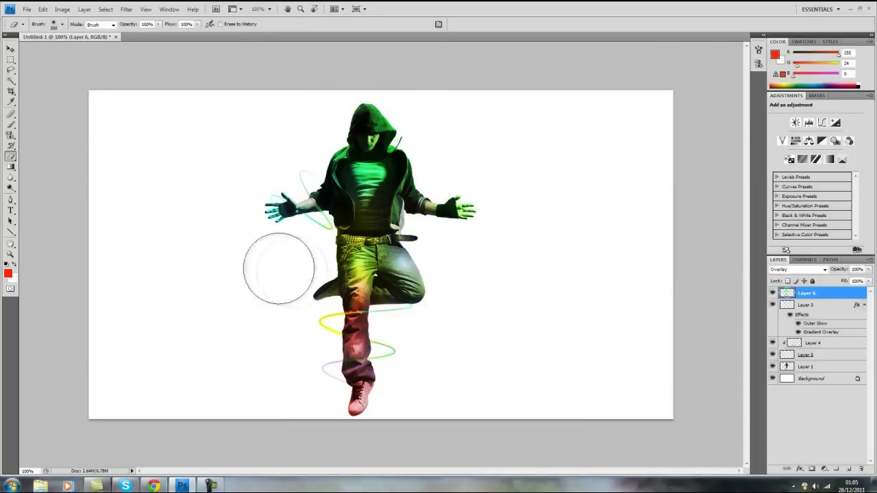
# - On Layer 1, softly erase the man's photo around the left knee, hood and left hand
pyautogui.click(819, 367)
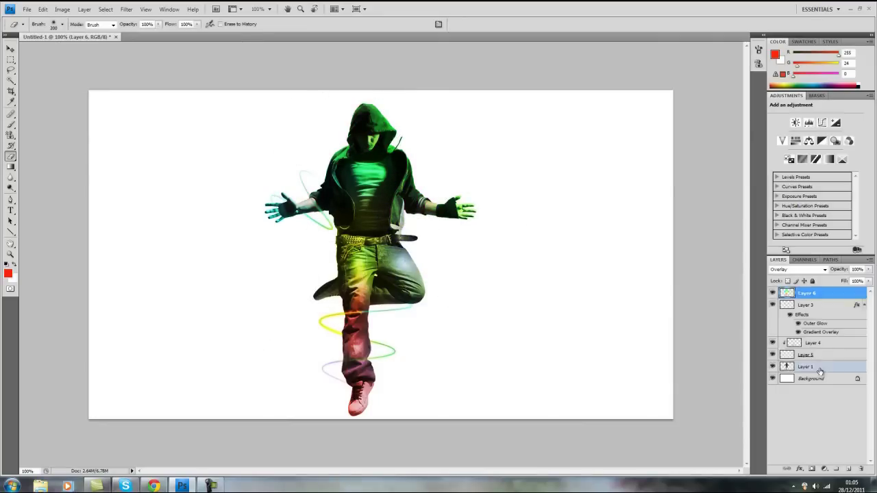
pyautogui.moveTo(322, 360)
pyautogui.mouseDown()
pyautogui.moveTo(309, 306)
pyautogui.moveTo(323, 319)
pyautogui.moveTo(310, 284)
pyautogui.moveTo(322, 276)
pyautogui.moveTo(315, 215)
pyautogui.moveTo(284, 235)
pyautogui.moveTo(281, 198)
pyautogui.moveTo(322, 163)
pyautogui.moveTo(334, 117)
pyautogui.moveTo(347, 113)
pyautogui.moveTo(389, 113)
pyautogui.moveTo(417, 135)
pyautogui.moveTo(407, 125)
pyautogui.moveTo(451, 174)
pyautogui.moveTo(428, 168)
pyautogui.moveTo(479, 210)
pyautogui.moveTo(436, 249)
pyautogui.moveTo(427, 242)
pyautogui.moveTo(445, 286)
pyautogui.moveTo(409, 353)
pyautogui.moveTo(404, 332)
pyautogui.moveTo(409, 361)
pyautogui.moveTo(381, 329)
pyautogui.mouseUp()
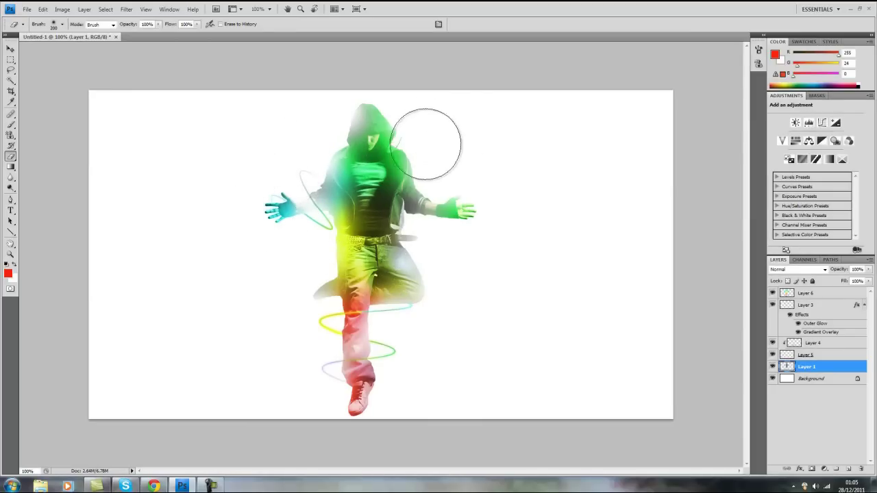
pyautogui.moveTo(430, 141); pyautogui.dragTo(424, 126)
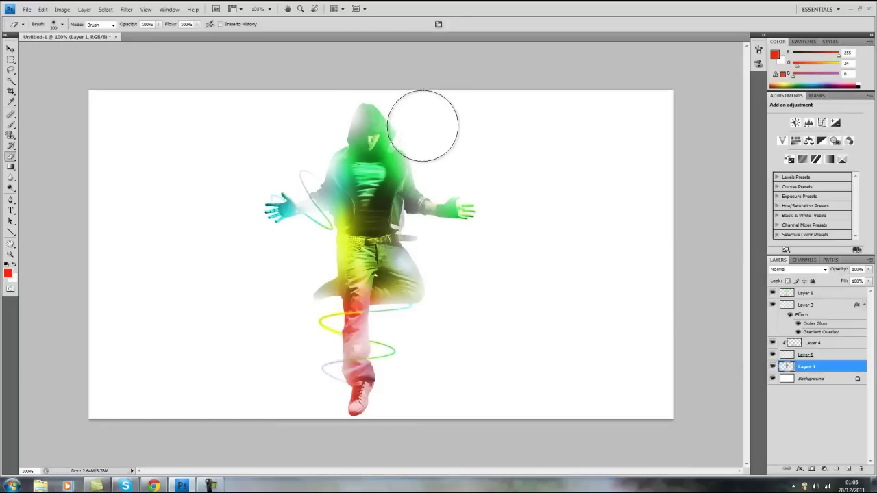
pyautogui.moveTo(328, 114)
pyautogui.mouseDown()
pyautogui.moveTo(348, 78)
pyautogui.moveTo(364, 82)
pyautogui.moveTo(373, 113)
pyautogui.mouseUp()
pyautogui.moveTo(350, 202)
pyautogui.mouseDown()
pyautogui.moveTo(244, 225)
pyautogui.moveTo(254, 219)
pyautogui.mouseUp()
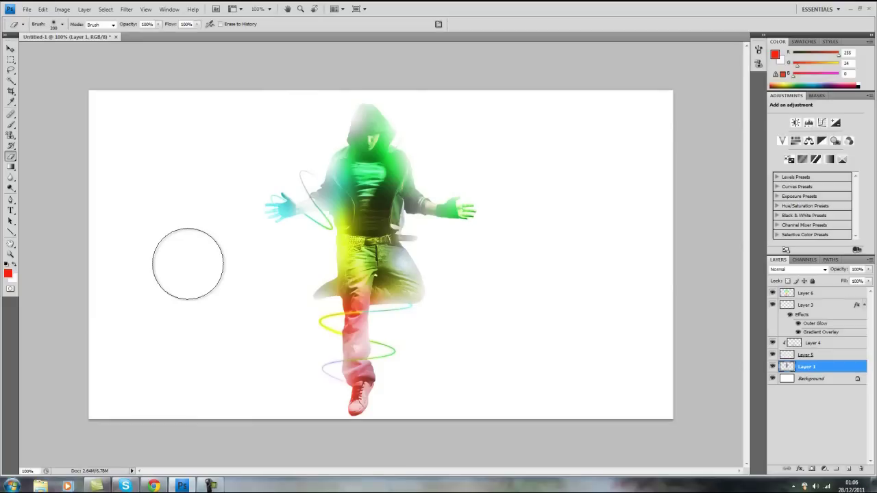
pyautogui.click(211, 485)
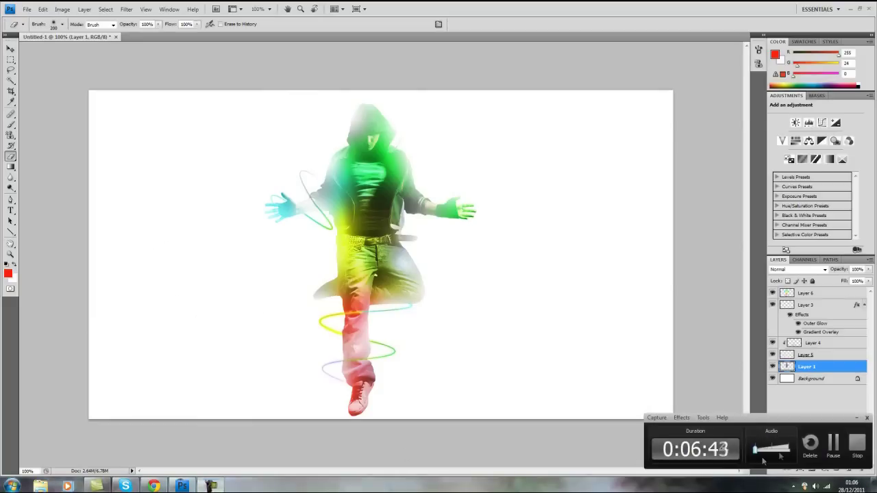